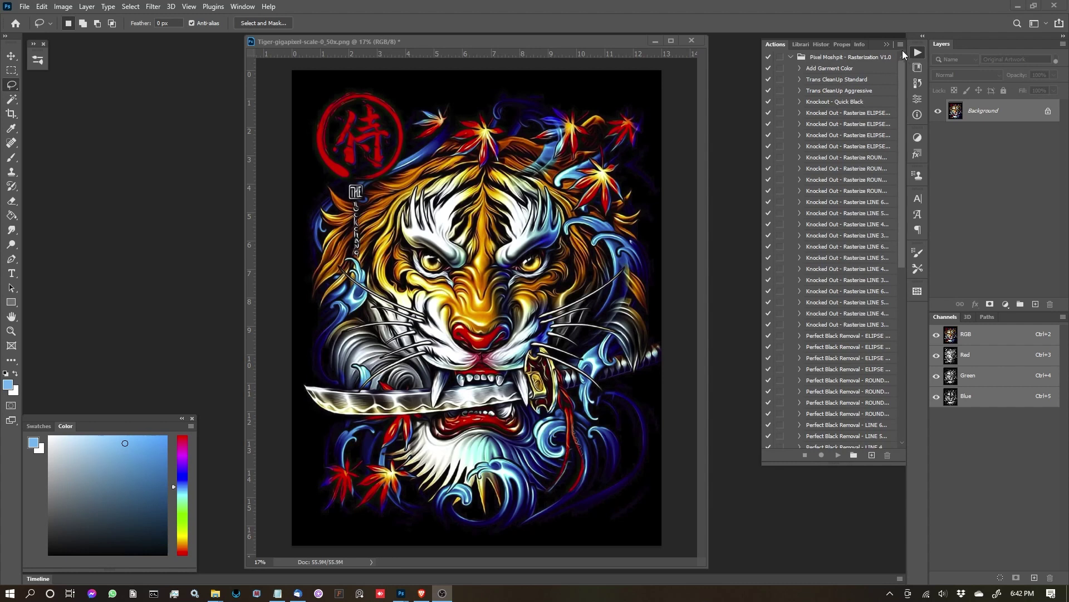
Step: Select the Knockout - Quick Black action in the Pixel Moshpit action set
{"action": "left_click", "coordinate": [833, 102]}
{"action": "left_click", "coordinate": [834, 104]}
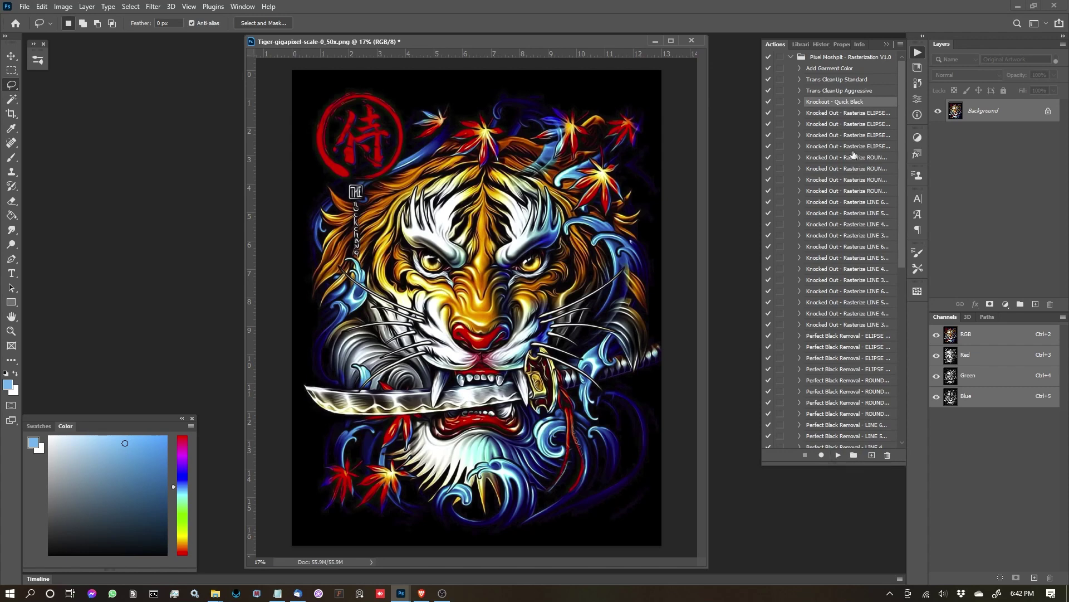
Step: Switch the Actions panel to Button Mode and unlock the Background into Layer 0
{"action": "left_click", "coordinate": [901, 48]}
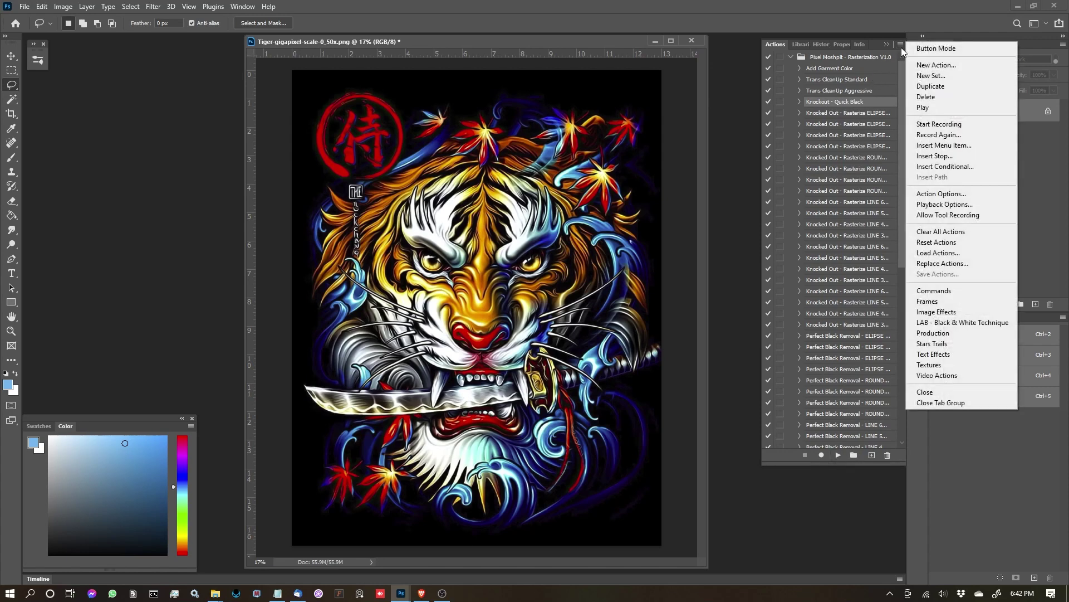
{"action": "left_click", "coordinate": [929, 49]}
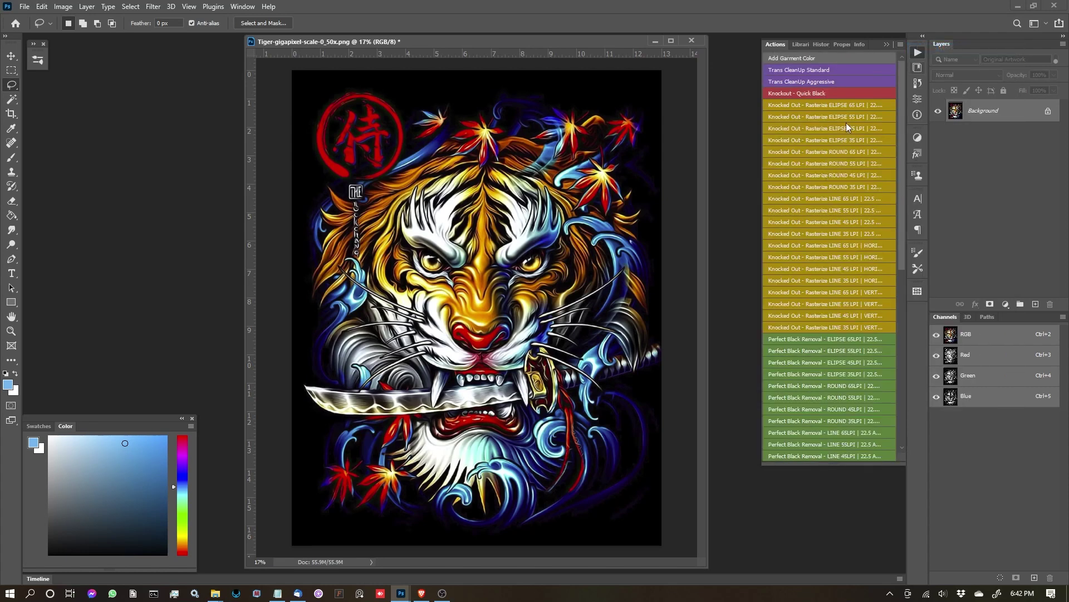
{"action": "scroll", "coordinate": [848, 118], "scroll_direction": "down", "scroll_amount": 6}
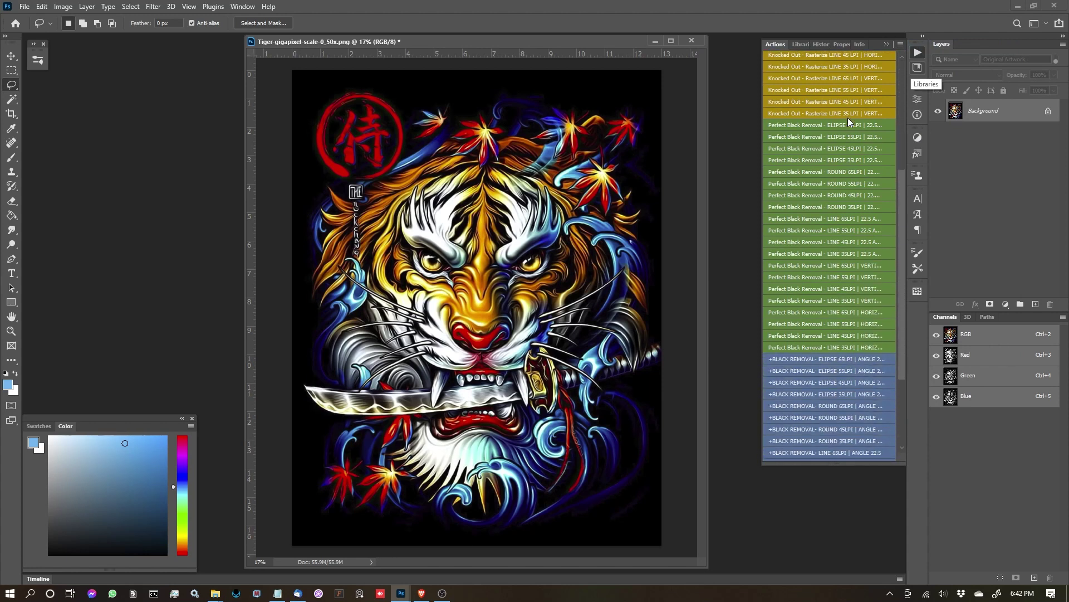
{"action": "scroll", "coordinate": [848, 118], "scroll_direction": "up", "scroll_amount": 6}
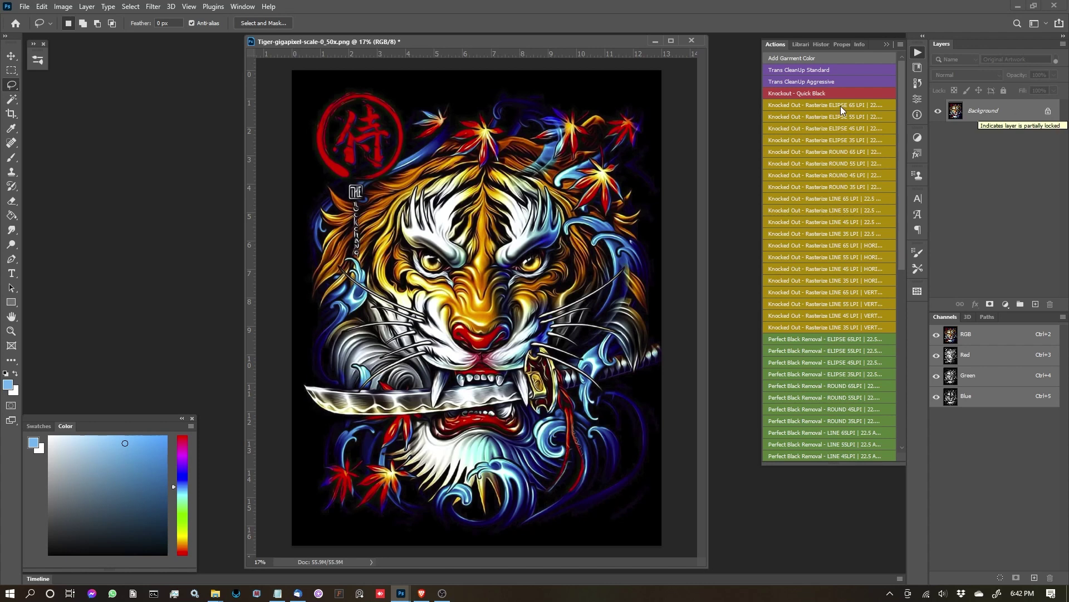
{"action": "left_click", "coordinate": [1047, 113]}
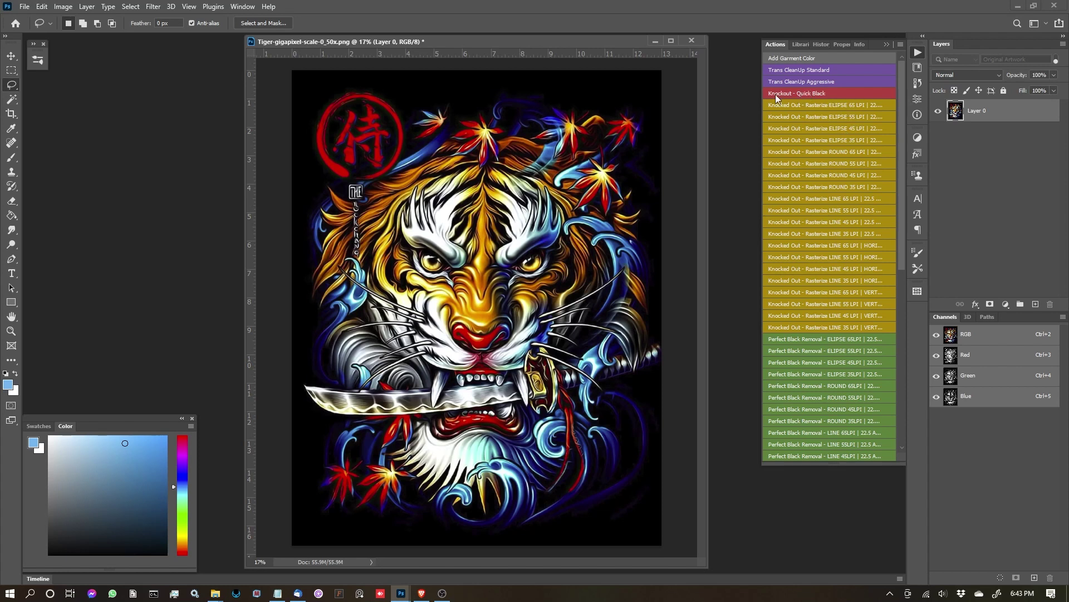
Step: Run Knockout - Quick Black to remove the black from the tiger artwork
{"action": "left_click", "coordinate": [834, 95]}
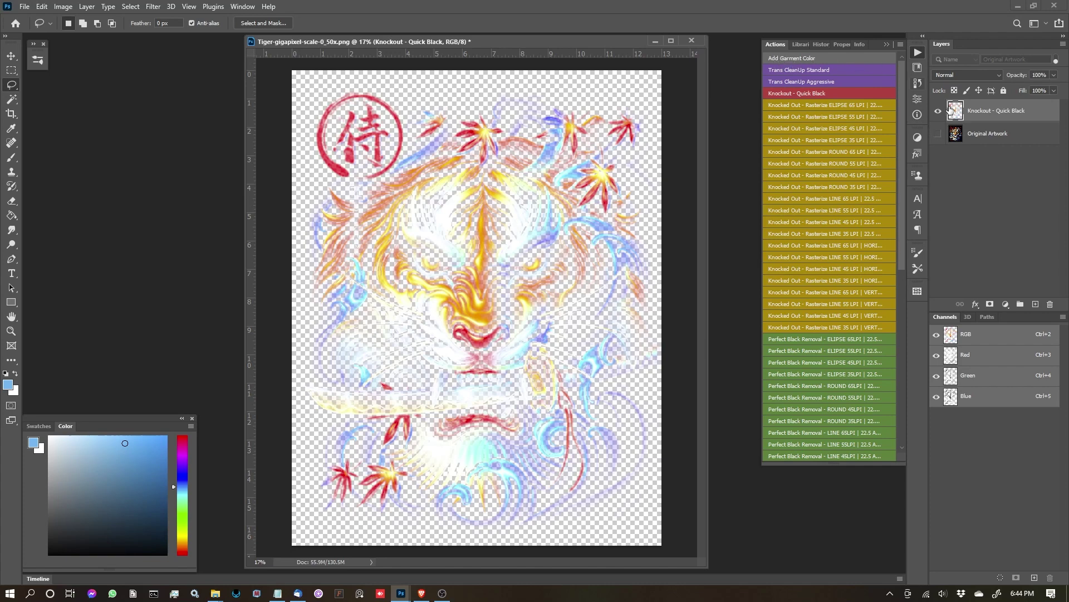
Step: Add the black Color Fill 1 under the tiger and toggle it to compare
{"action": "left_click", "coordinate": [822, 58]}
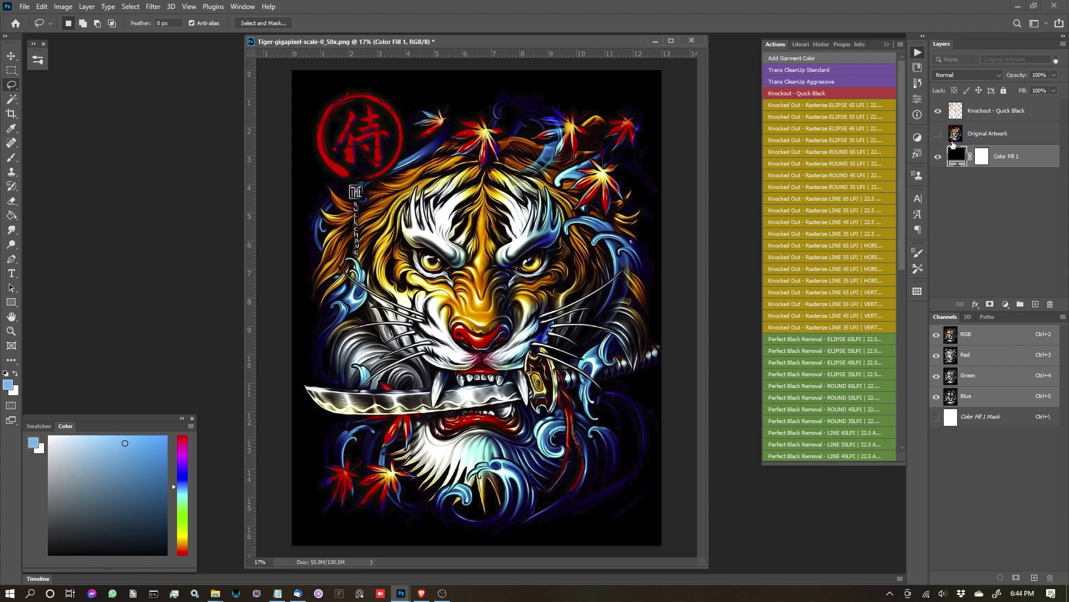
{"action": "left_click", "coordinate": [939, 158]}
{"action": "left_click", "coordinate": [939, 158]}
{"action": "left_click", "coordinate": [939, 158]}
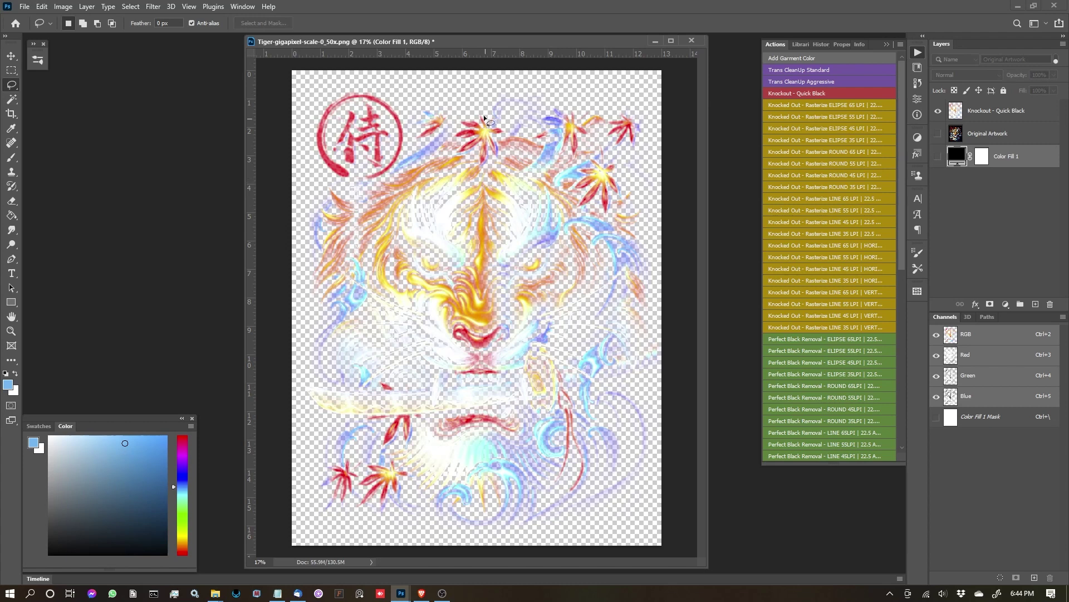
{"action": "left_click", "coordinate": [938, 156]}
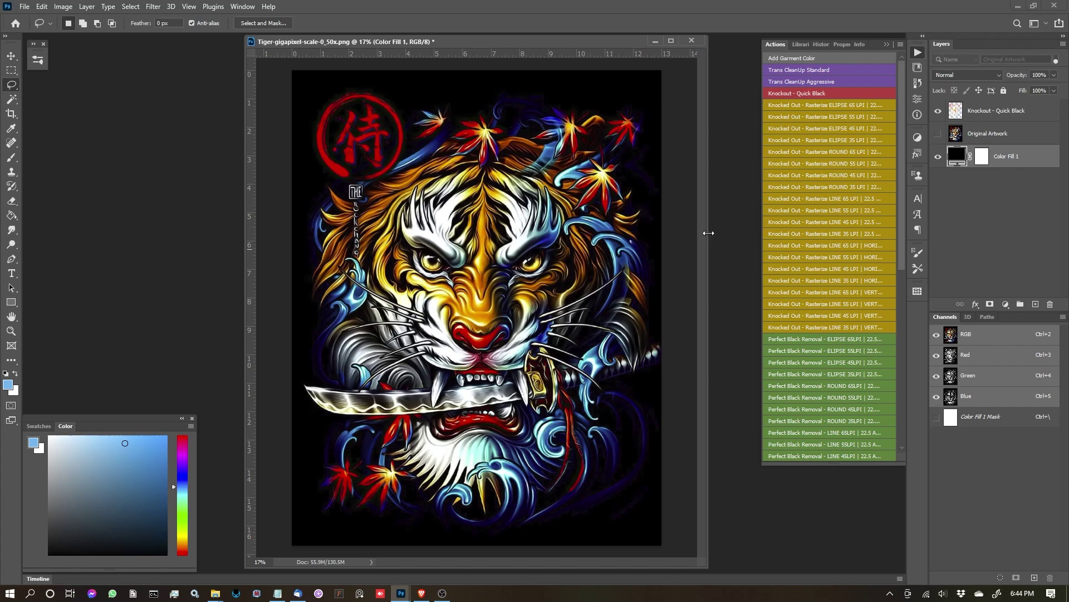
{"action": "left_click", "coordinate": [938, 158]}
{"action": "left_click", "coordinate": [938, 157]}
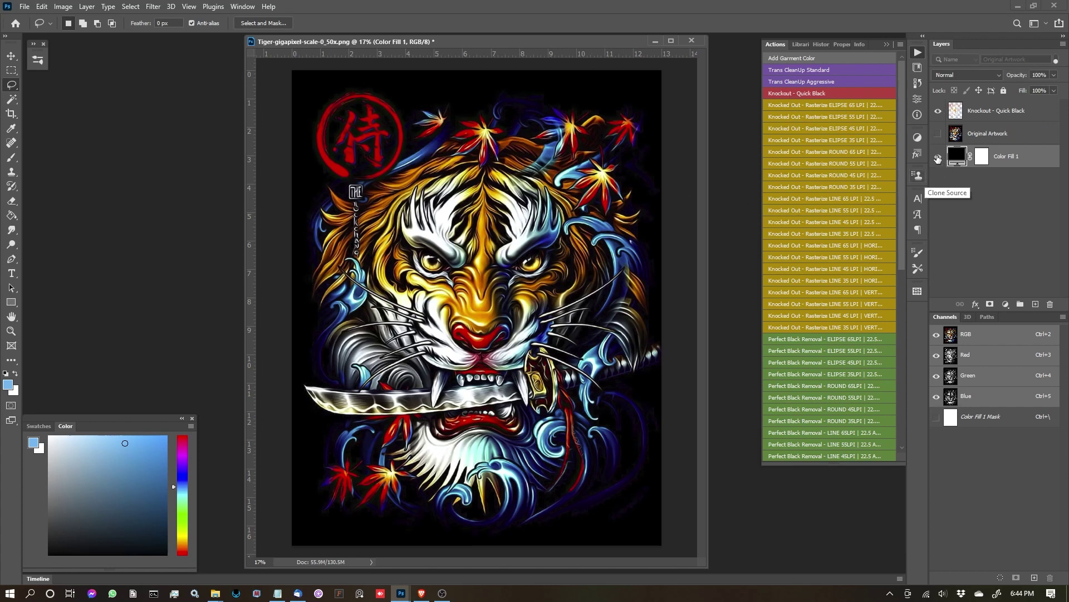
Step: Hide and reshow Color Fill 1 to inspect the knockout's transparency
{"action": "scroll", "coordinate": [463, 166], "scroll_direction": "up", "scroll_amount": 5}
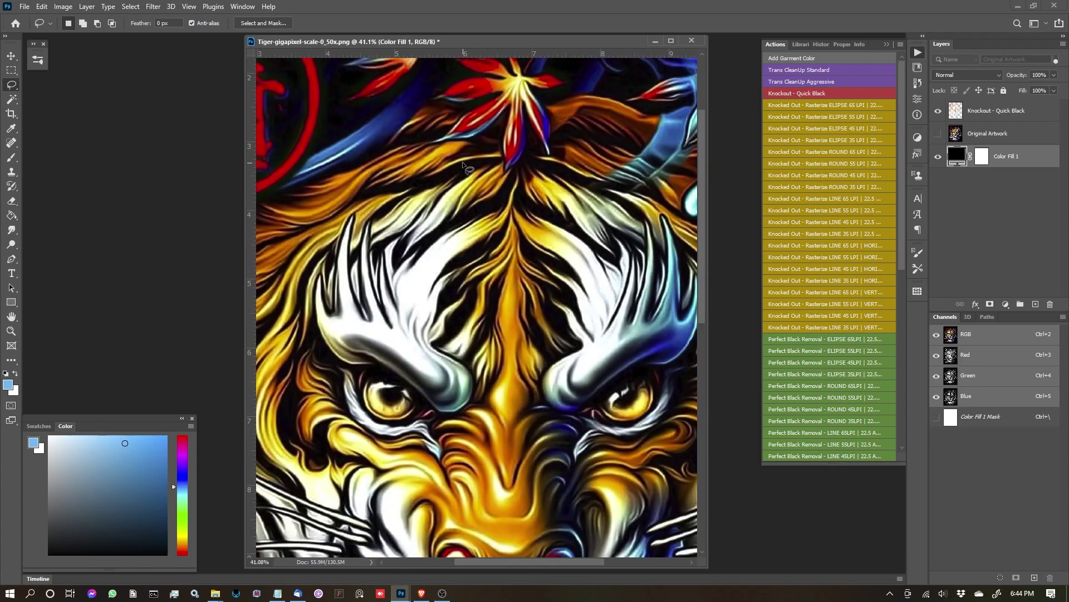
{"action": "left_click", "coordinate": [938, 156]}
{"action": "scroll", "coordinate": [464, 203], "scroll_direction": "down", "scroll_amount": 3}
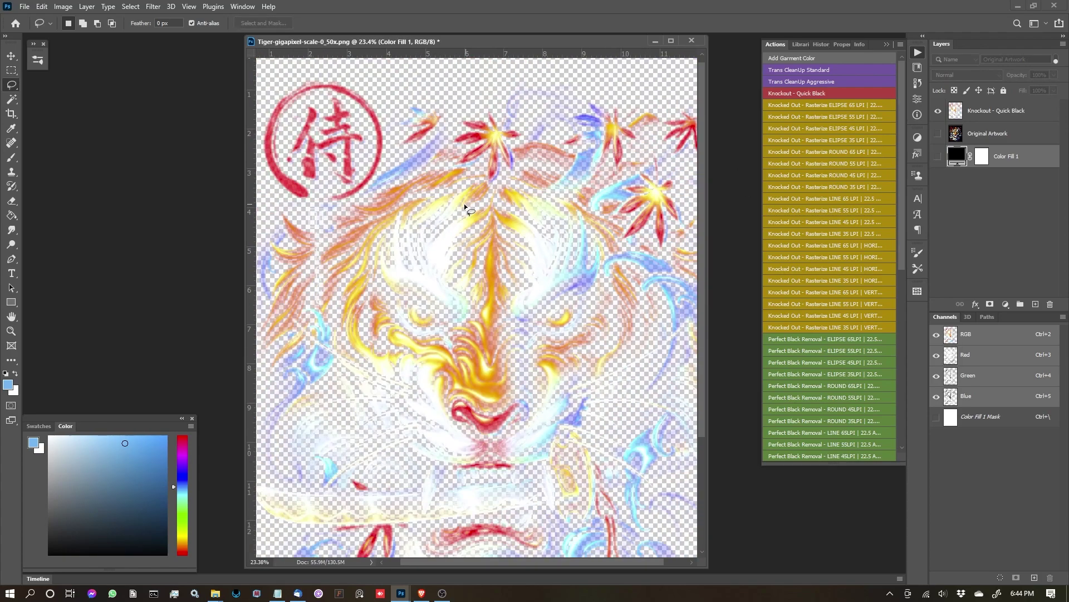
{"action": "scroll", "coordinate": [376, 225], "scroll_direction": "up", "scroll_amount": 10}
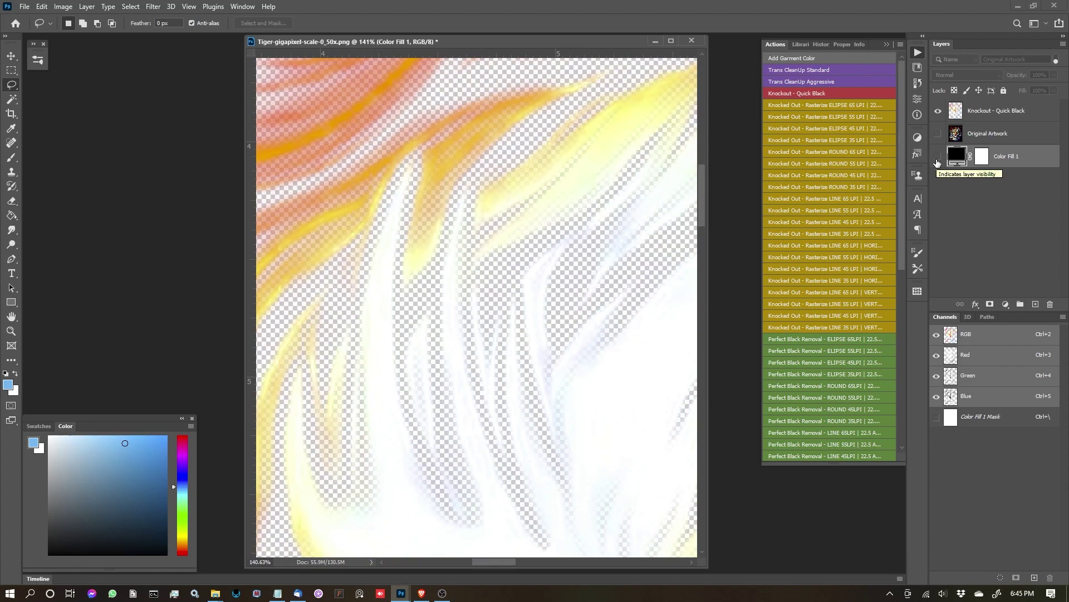
{"action": "left_click", "coordinate": [937, 157]}
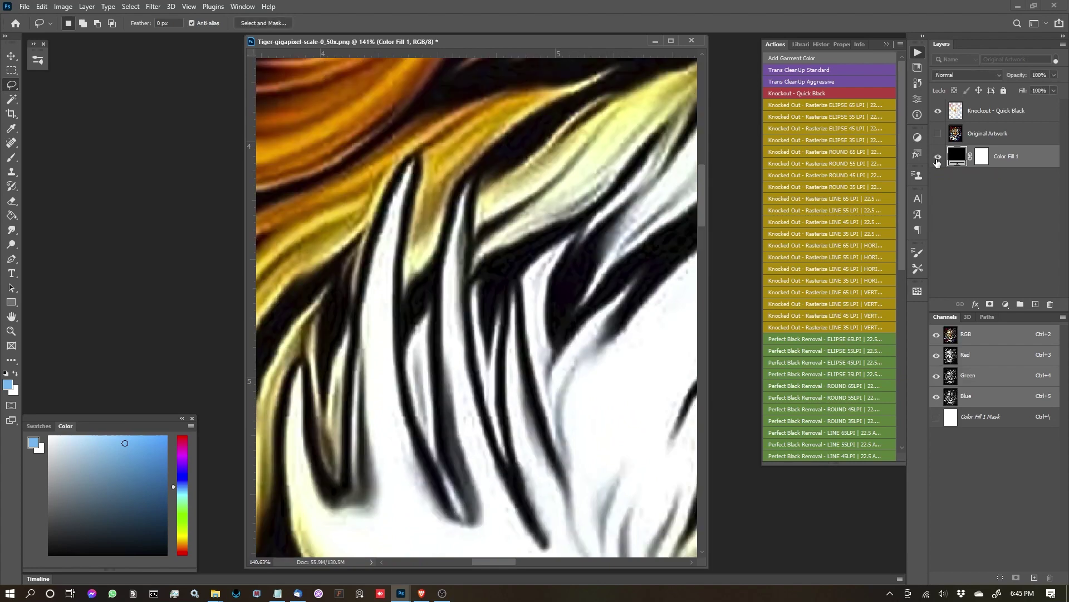
{"action": "scroll", "coordinate": [482, 191], "scroll_direction": "down", "scroll_amount": 10}
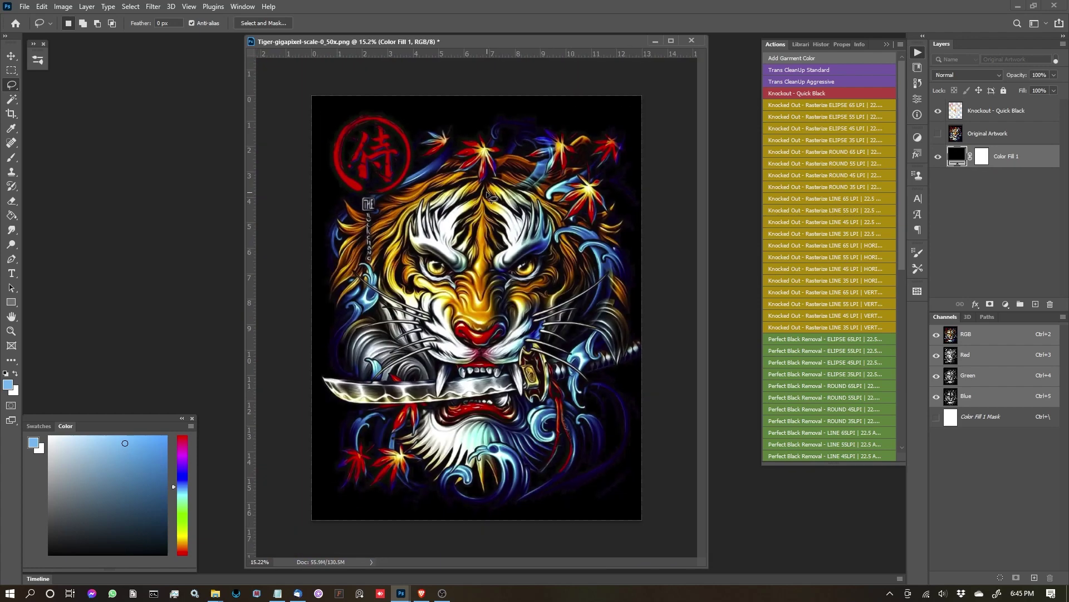
{"action": "scroll", "coordinate": [595, 193], "scroll_direction": "up", "scroll_amount": 2}
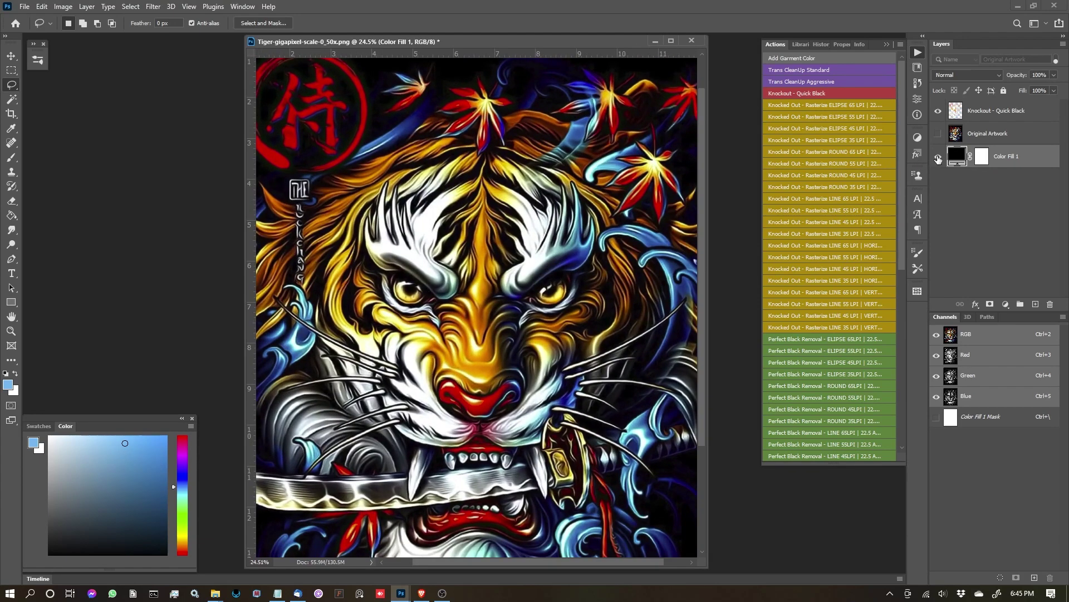
Step: Zoom out to view the whole tiger, then select the Knockout - Quick Black layer
{"action": "key", "text": "h"}
{"action": "left_click_drag", "start_coordinate": [640, 204], "coordinate": [432, 221]}
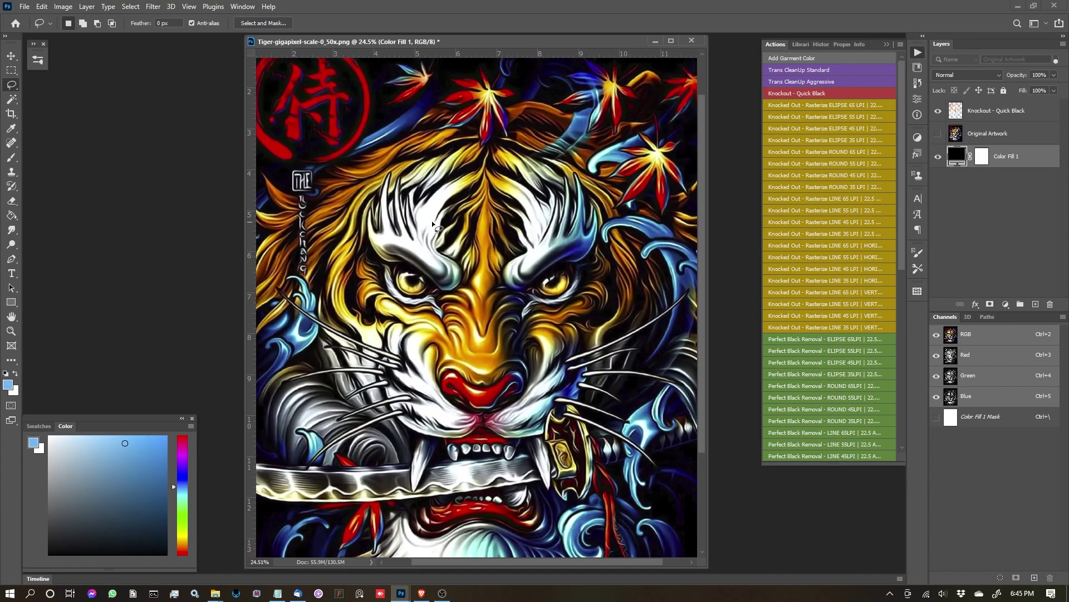
{"action": "scroll", "coordinate": [432, 221], "scroll_direction": "up", "scroll_amount": 2}
{"action": "left_click", "coordinate": [938, 156]}
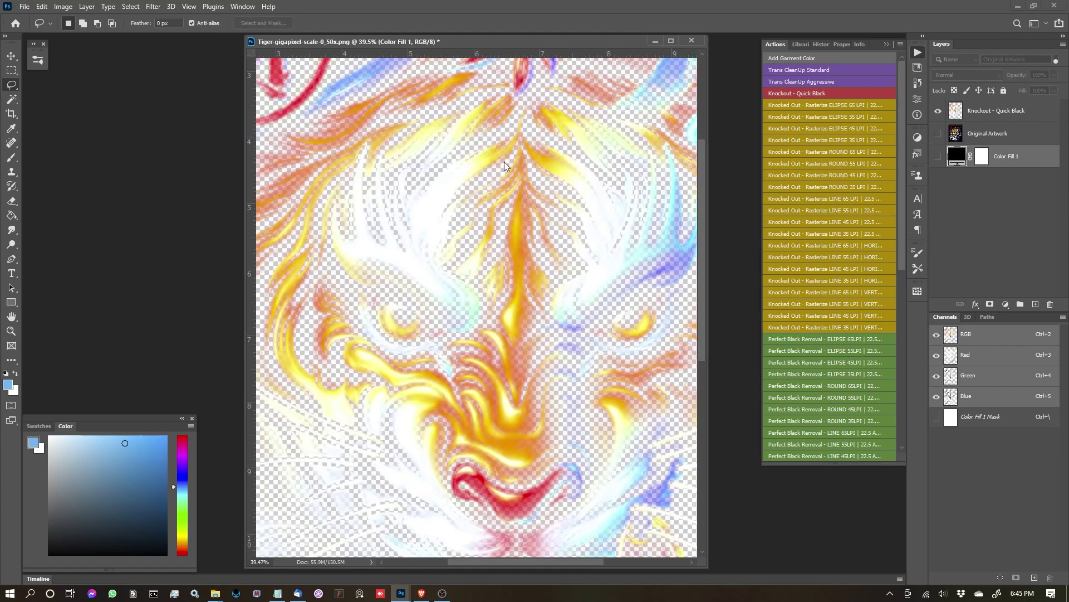
{"action": "scroll", "coordinate": [503, 162], "scroll_direction": "up", "scroll_amount": 5}
{"action": "left_click", "coordinate": [938, 156]}
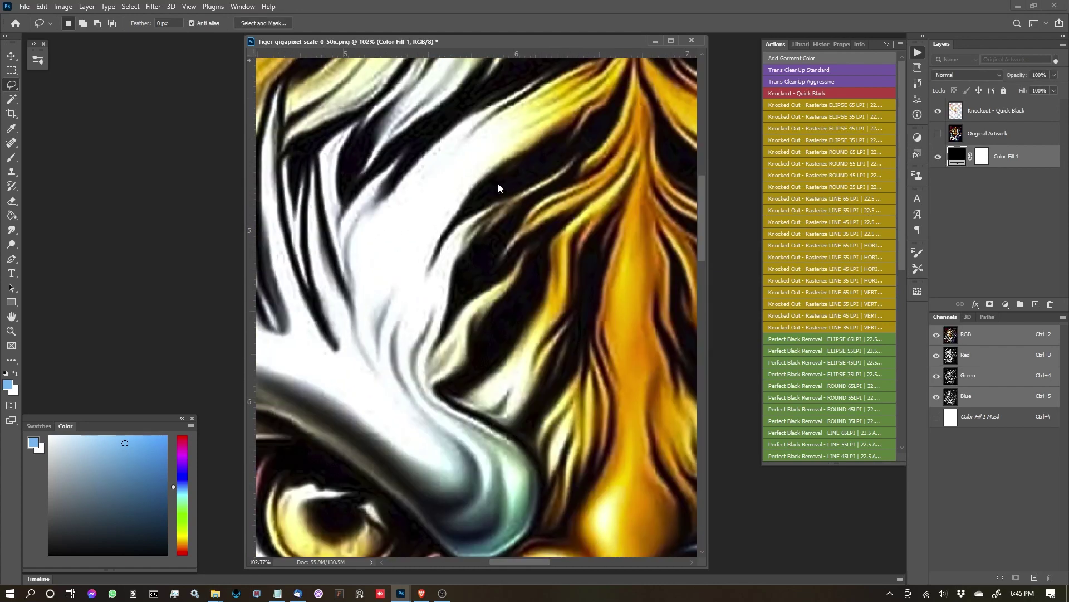
{"action": "scroll", "coordinate": [498, 183], "scroll_direction": "down", "scroll_amount": 6}
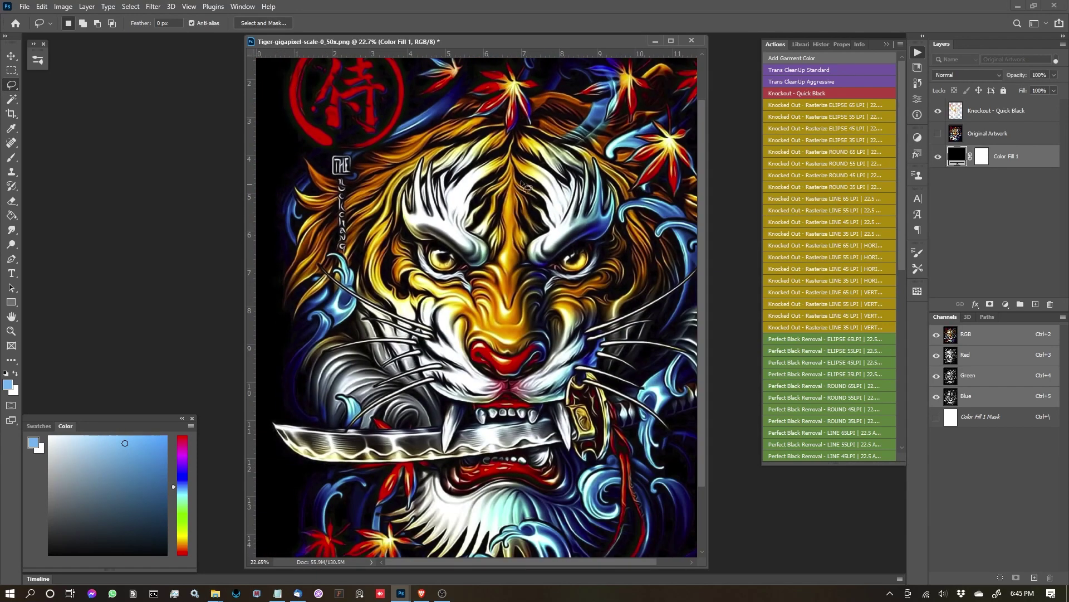
{"action": "scroll", "coordinate": [523, 185], "scroll_direction": "up", "scroll_amount": 5}
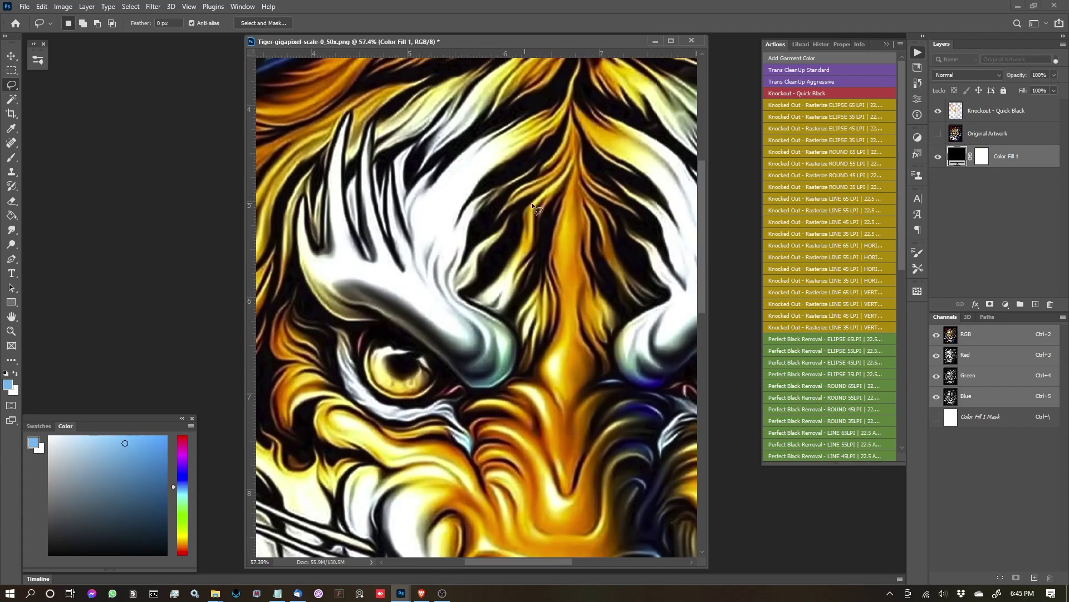
{"action": "scroll", "coordinate": [406, 215], "scroll_direction": "down", "scroll_amount": 5}
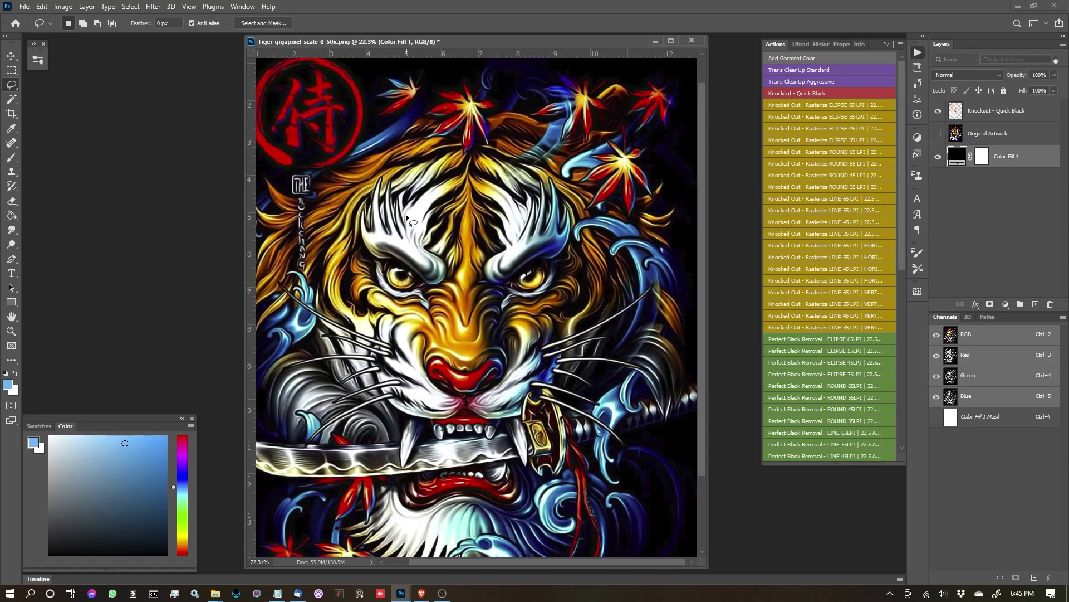
{"action": "scroll", "coordinate": [407, 215], "scroll_direction": "down", "scroll_amount": 1}
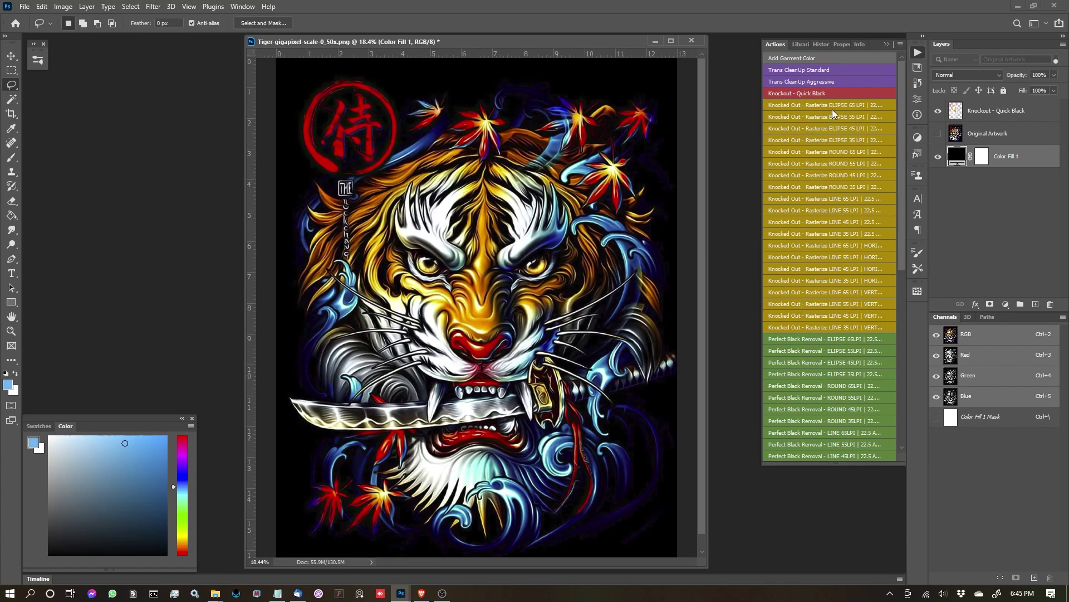
{"action": "left_click", "coordinate": [969, 115]}
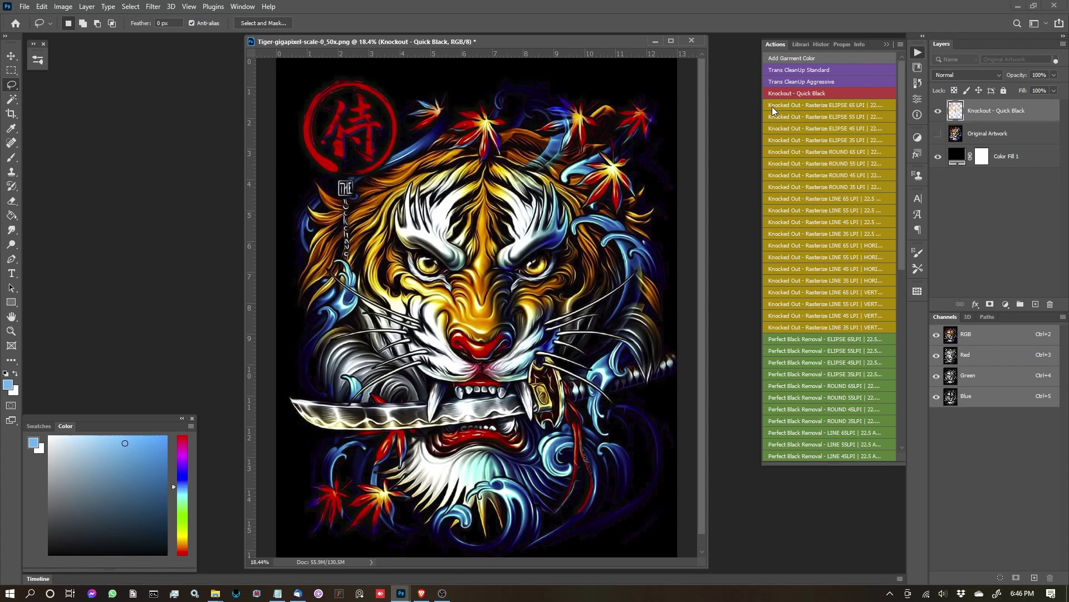
Step: Play Knocked Out - Rasterize ELLIPSE 65 LPI on the knocked-out tiger
{"action": "left_click", "coordinate": [852, 106]}
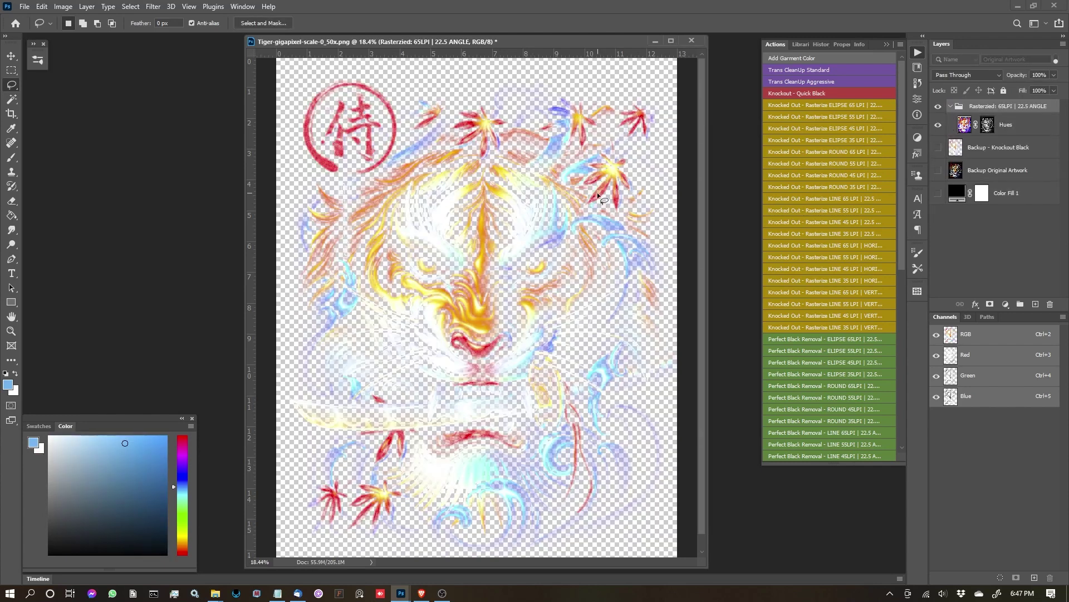
Step: Show the black Color Fill 1 behind the 65 LPI halftone and zoom in on the dots
{"action": "left_click", "coordinate": [938, 194]}
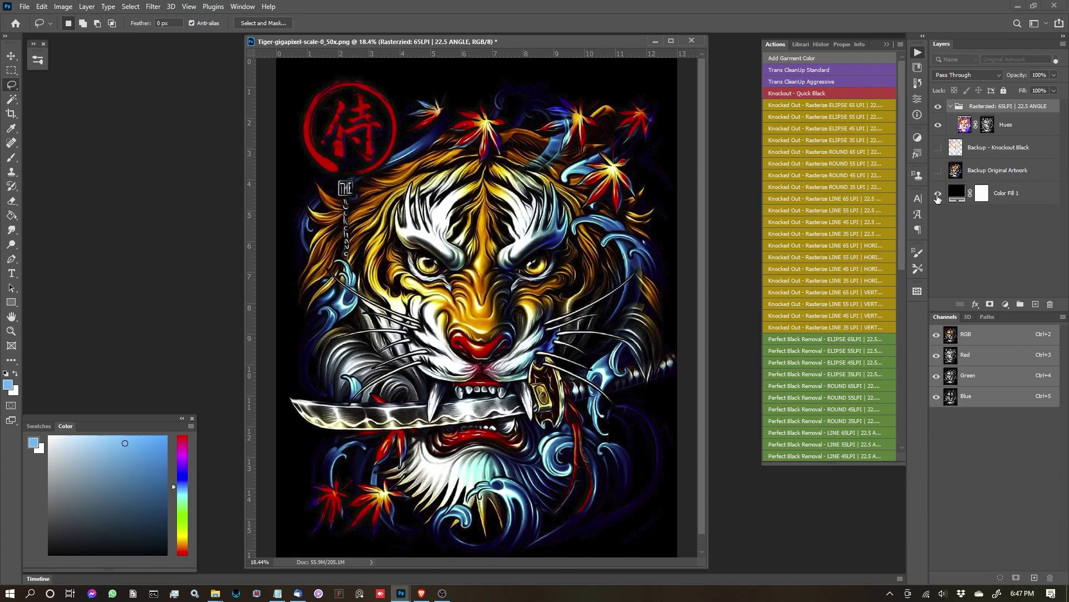
{"action": "scroll", "coordinate": [455, 262], "scroll_direction": "up", "scroll_amount": 6}
{"action": "scroll", "coordinate": [455, 262], "scroll_direction": "up", "scroll_amount": 8}
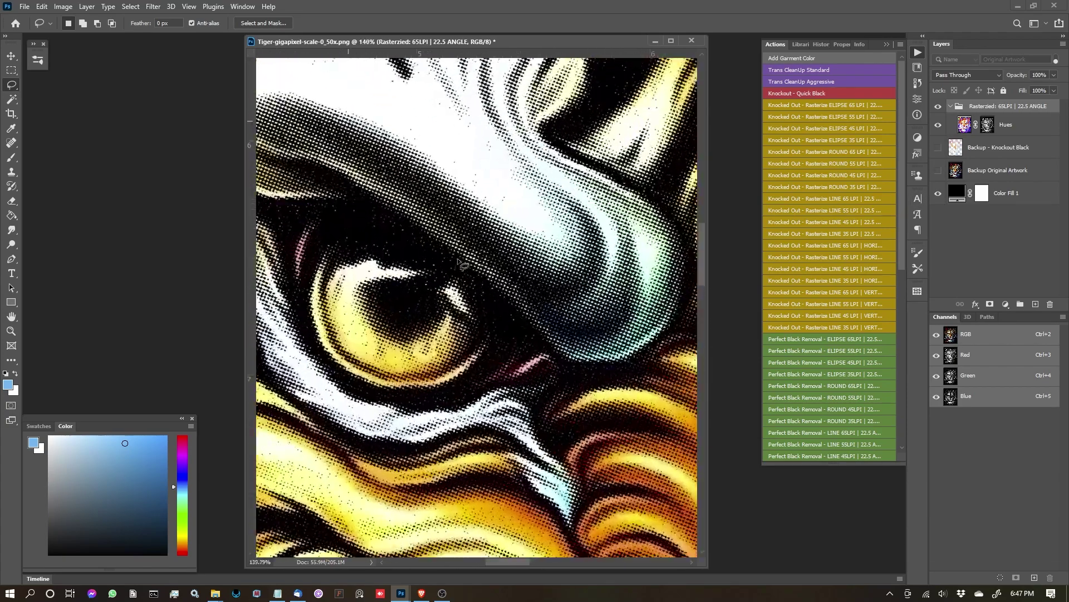
{"action": "scroll", "coordinate": [479, 259], "scroll_direction": "down", "scroll_amount": 4}
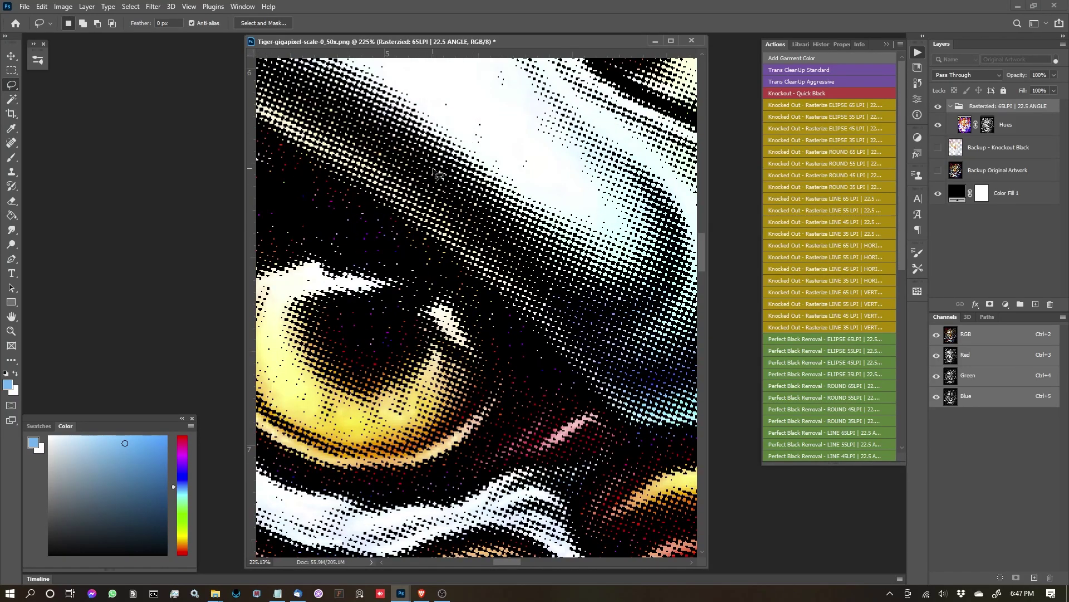
{"action": "scroll", "coordinate": [433, 171], "scroll_direction": "down", "scroll_amount": 4}
{"action": "scroll", "coordinate": [433, 170], "scroll_direction": "up", "scroll_amount": 2}
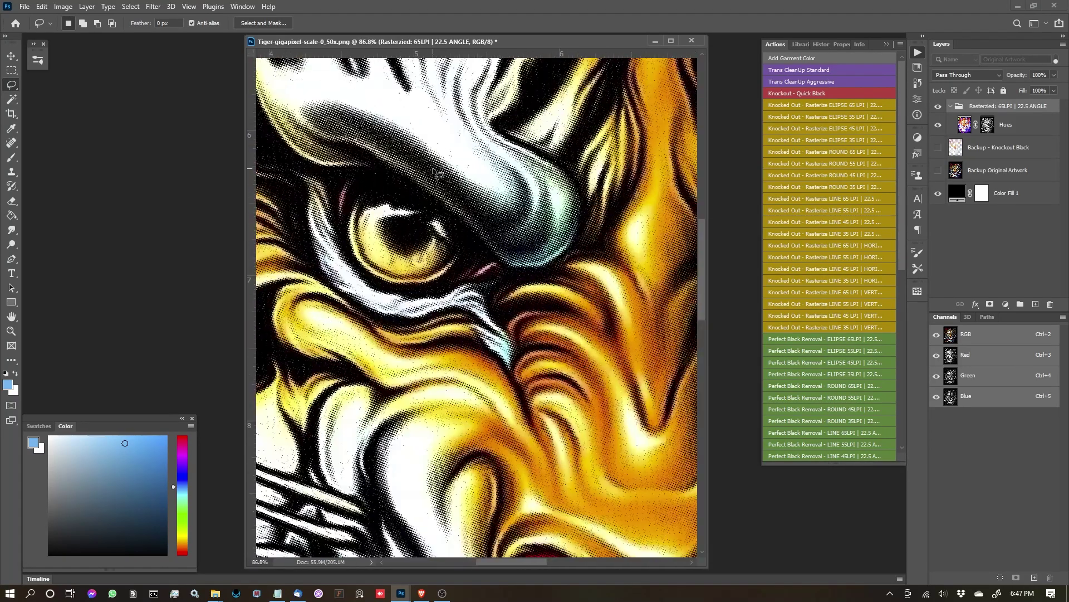
{"action": "scroll", "coordinate": [433, 170], "scroll_direction": "down", "scroll_amount": 4}
{"action": "scroll", "coordinate": [433, 170], "scroll_direction": "down", "scroll_amount": 2}
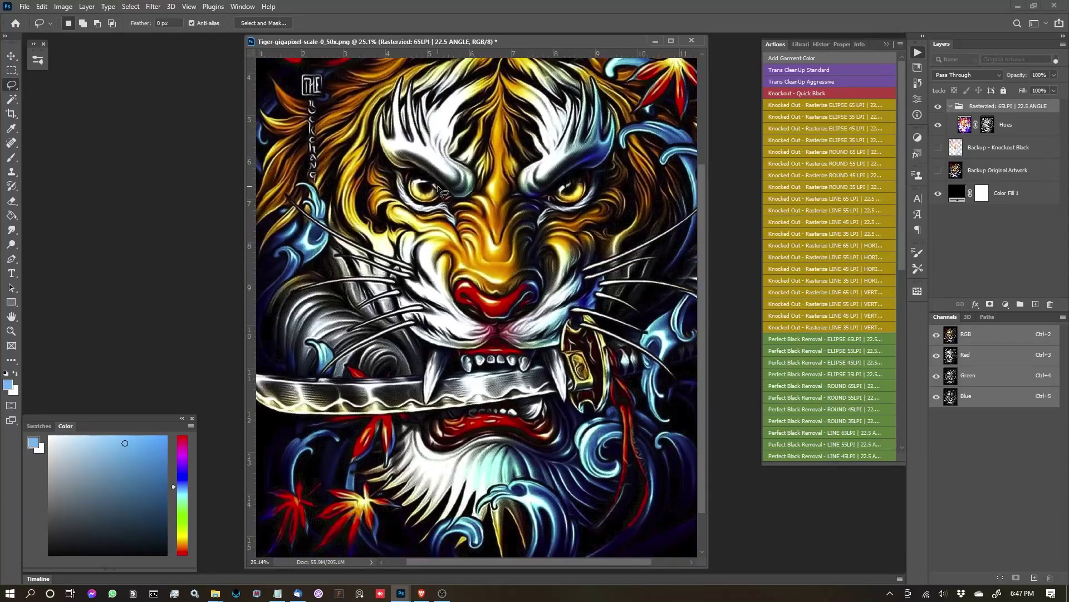
{"action": "scroll", "coordinate": [374, 181], "scroll_direction": "up", "scroll_amount": 2}
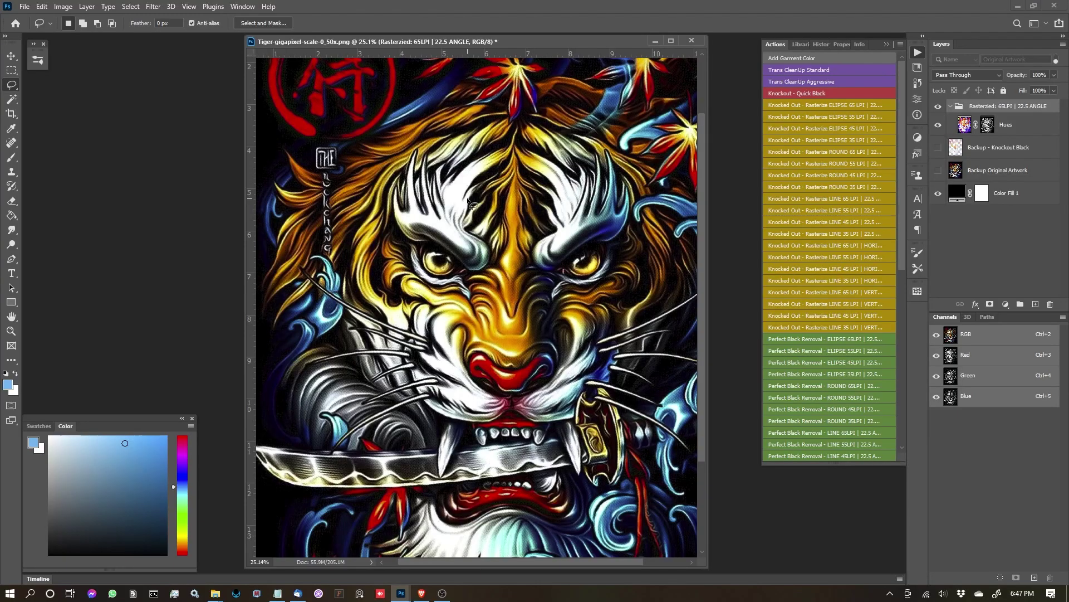
{"action": "scroll", "coordinate": [473, 204], "scroll_direction": "up", "scroll_amount": 5}
{"action": "scroll", "coordinate": [462, 329], "scroll_direction": "up", "scroll_amount": 3}
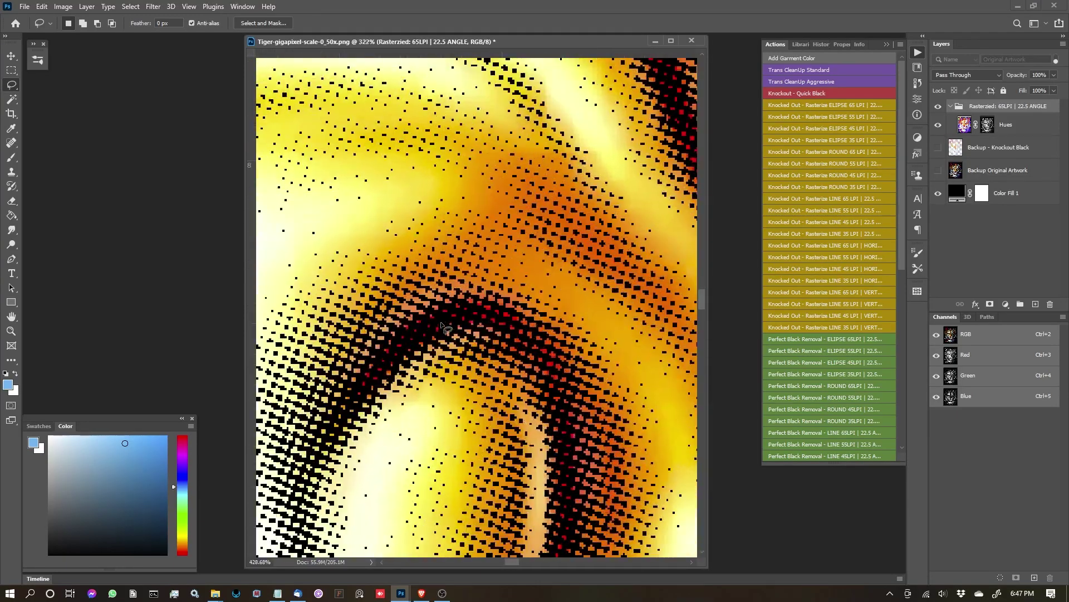
{"action": "scroll", "coordinate": [444, 302], "scroll_direction": "up", "scroll_amount": 2}
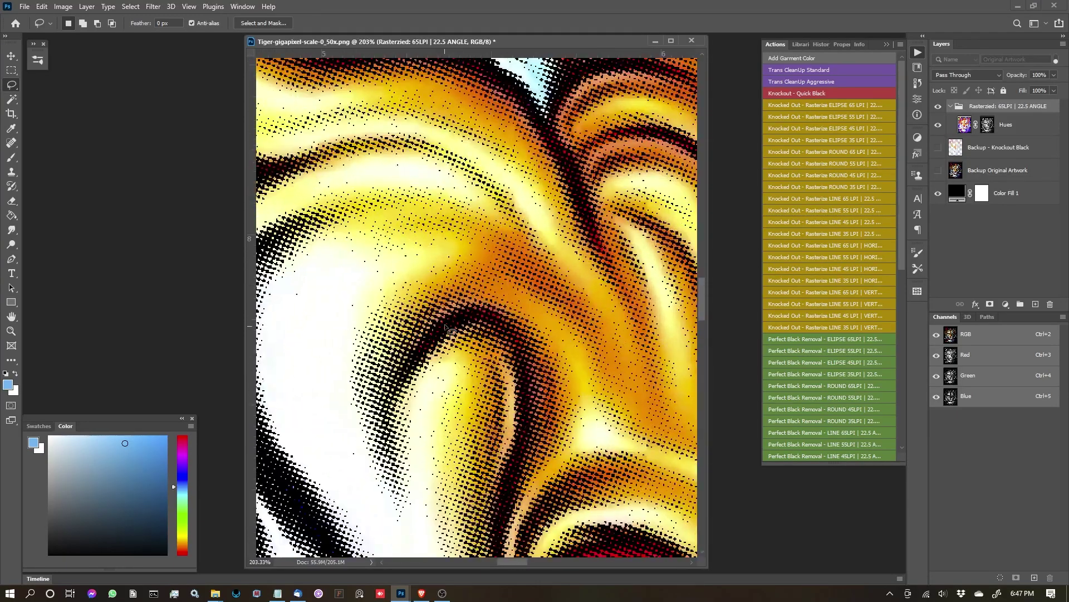
{"action": "scroll", "coordinate": [443, 290], "scroll_direction": "up", "scroll_amount": 2}
{"action": "scroll", "coordinate": [441, 283], "scroll_direction": "down", "scroll_amount": 2}
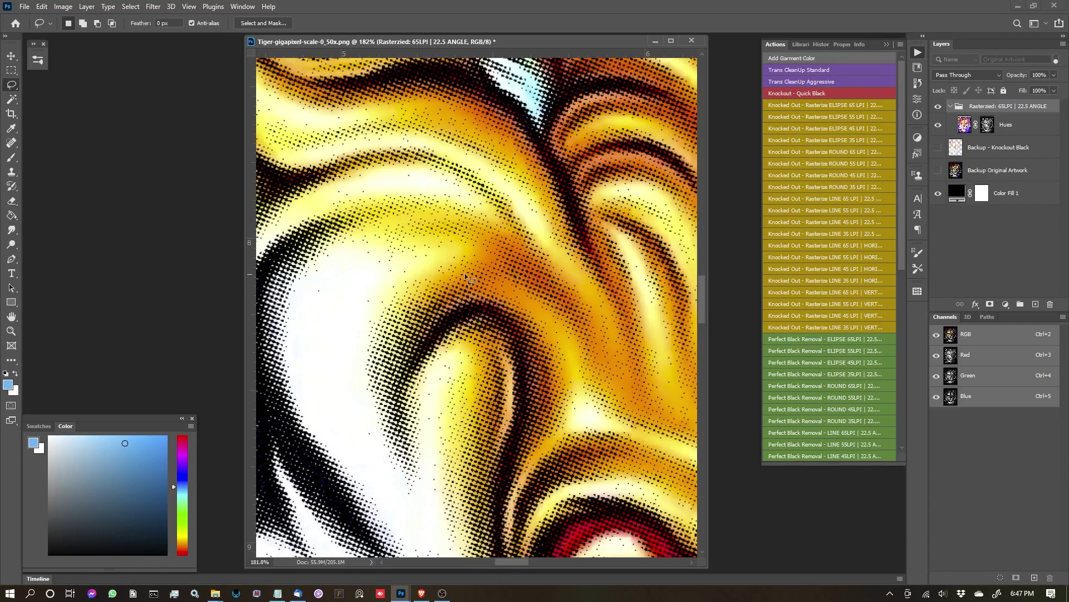
{"action": "scroll", "coordinate": [465, 273], "scroll_direction": "down", "scroll_amount": 10}
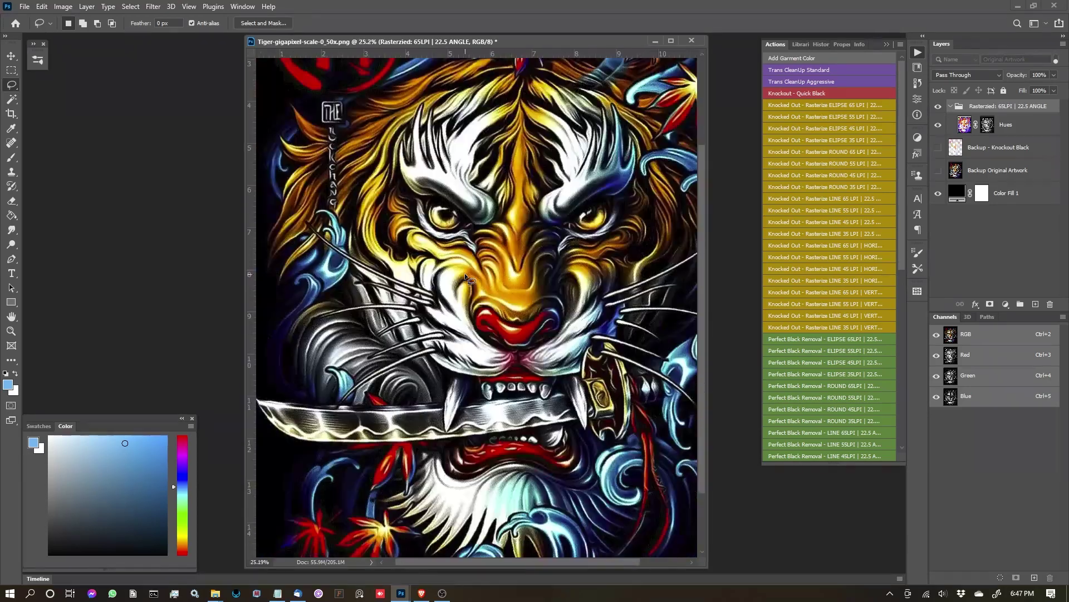
{"action": "scroll", "coordinate": [464, 272], "scroll_direction": "up", "scroll_amount": 1}
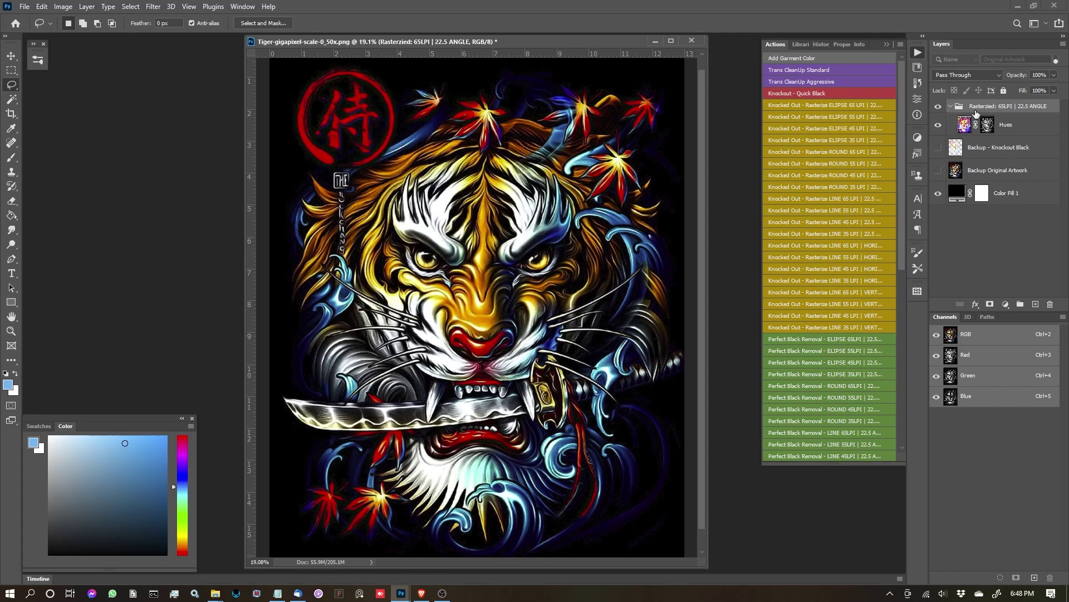
Step: Delete the Rasterized: 65LPI | 22.5 ANGLE group and the Backup - Knockout Black layer
{"action": "left_click", "coordinate": [951, 106]}
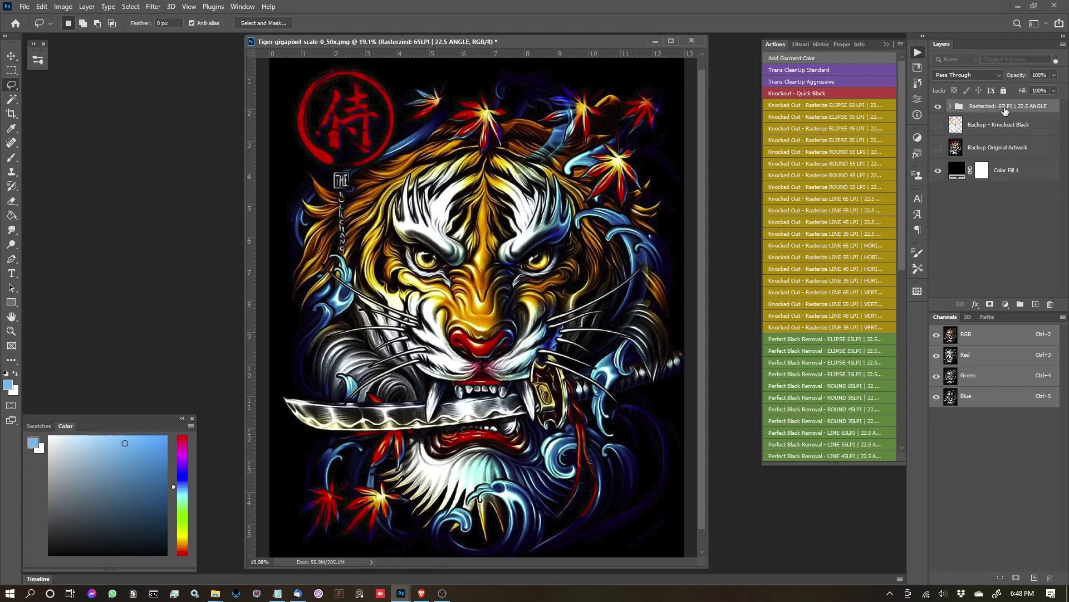
{"action": "left_click_drag", "start_coordinate": [1014, 109], "coordinate": [1050, 304]}
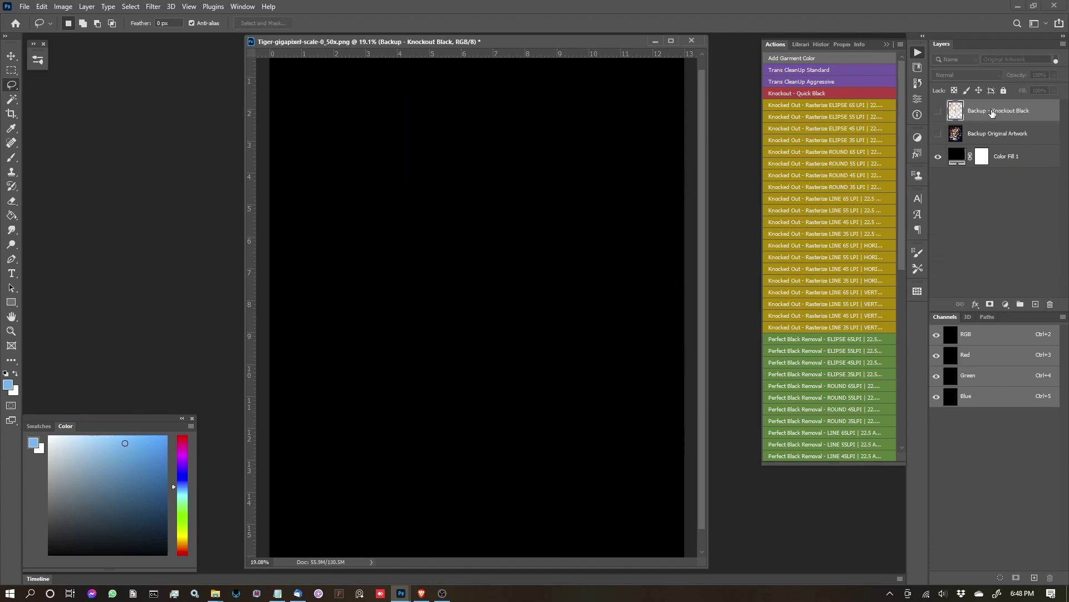
{"action": "left_click_drag", "start_coordinate": [993, 114], "coordinate": [1051, 303]}
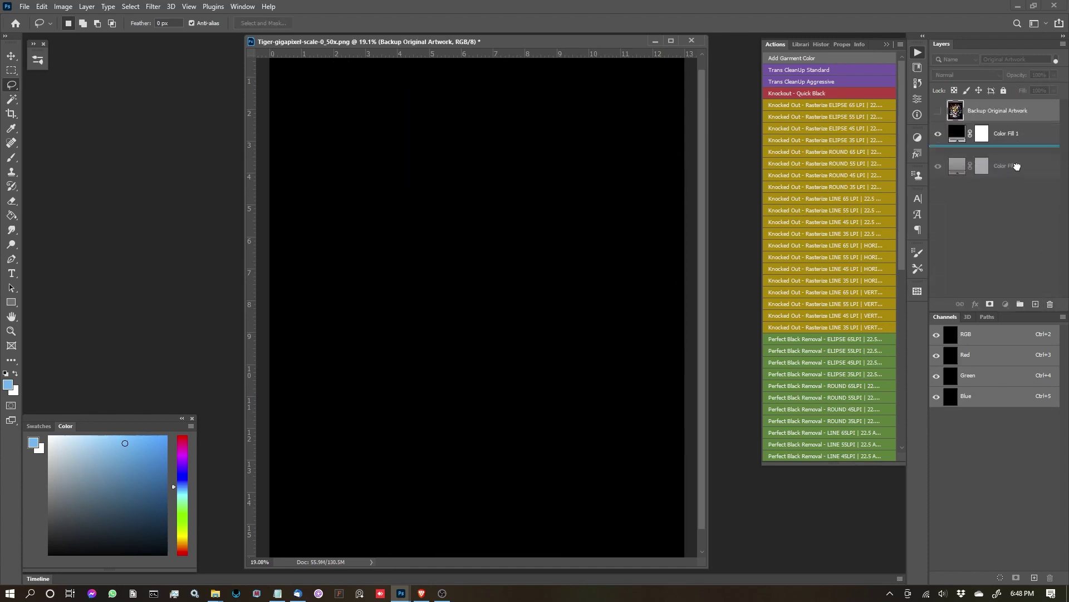
{"action": "left_click_drag", "start_coordinate": [1005, 134], "coordinate": [1018, 143]}
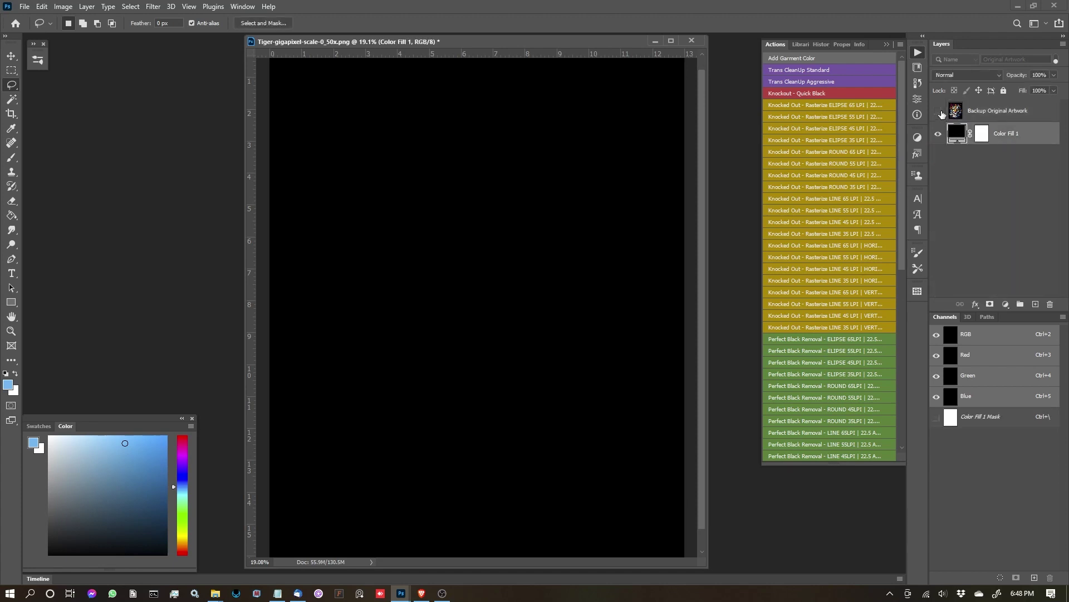
Step: Show Backup Original Artwork and delete the Color Fill 1 layer
{"action": "left_click", "coordinate": [938, 111]}
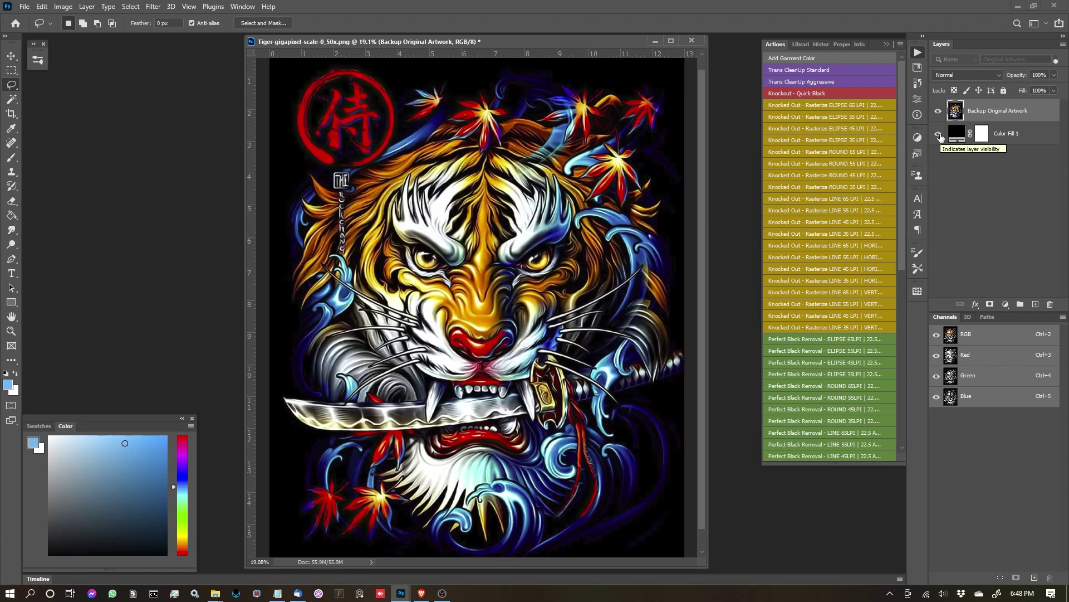
{"action": "left_click", "coordinate": [940, 138]}
{"action": "left_click_drag", "start_coordinate": [1019, 144], "coordinate": [1047, 303]}
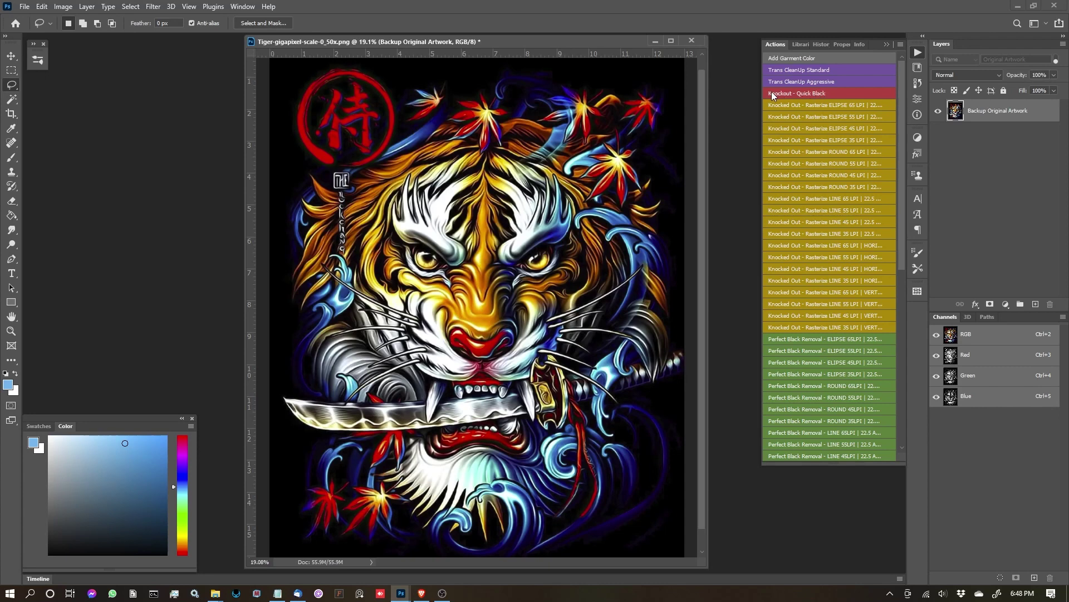
Step: Re-knock out the black, rasterize into horizontal 35 LPI line halftones, and add black garment colour
{"action": "left_click", "coordinate": [828, 93]}
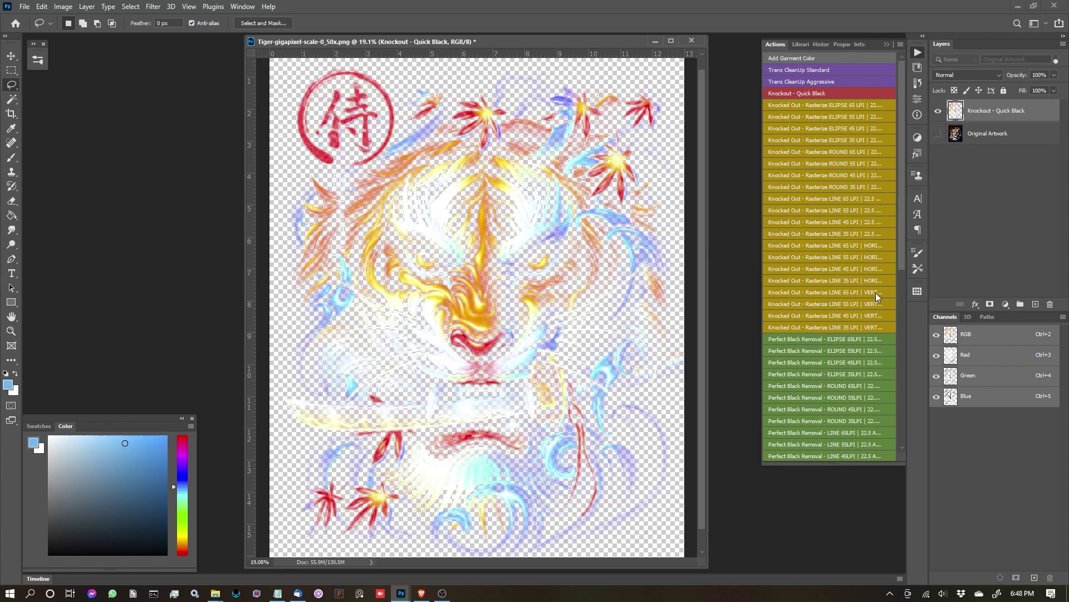
{"action": "left_click", "coordinate": [840, 281]}
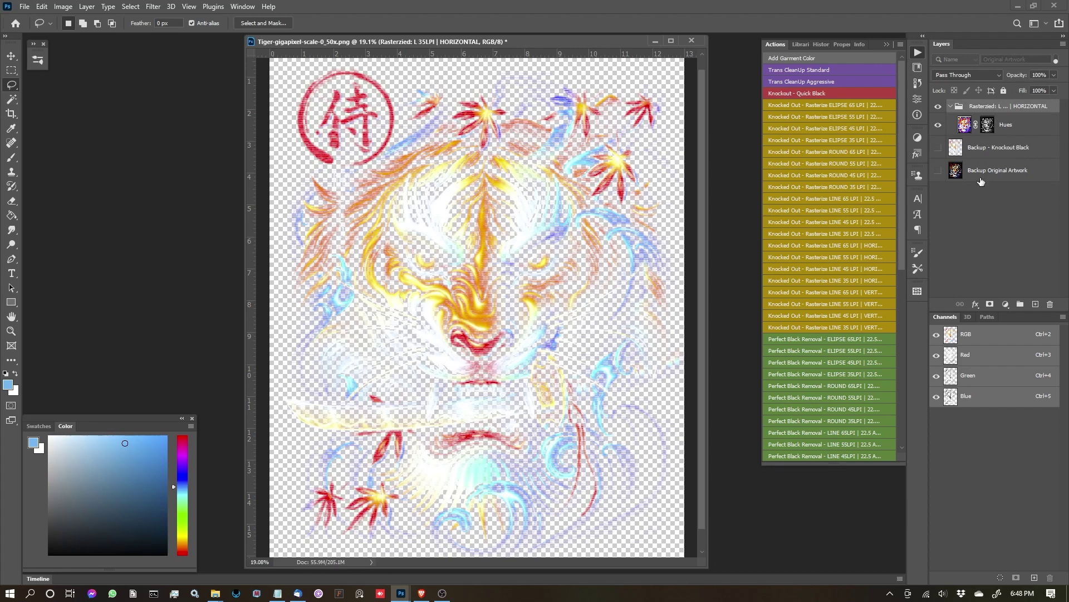
{"action": "left_click", "coordinate": [783, 59]}
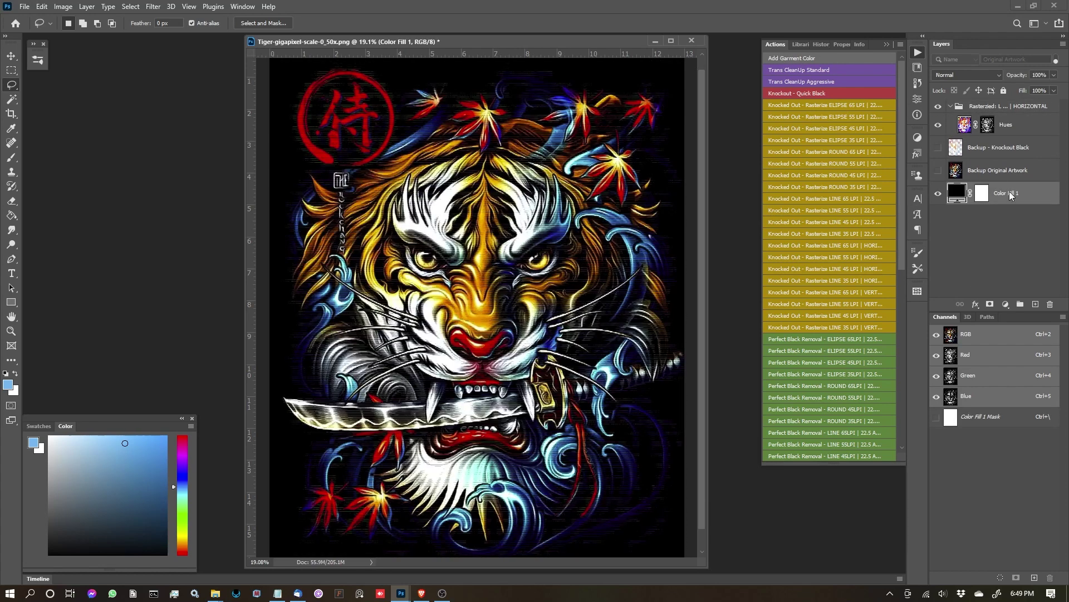
Step: Zoom in and out to inspect the 35 LPI horizontal line-halftone tiger on black
{"action": "scroll", "coordinate": [422, 295], "scroll_direction": "up", "scroll_amount": 8}
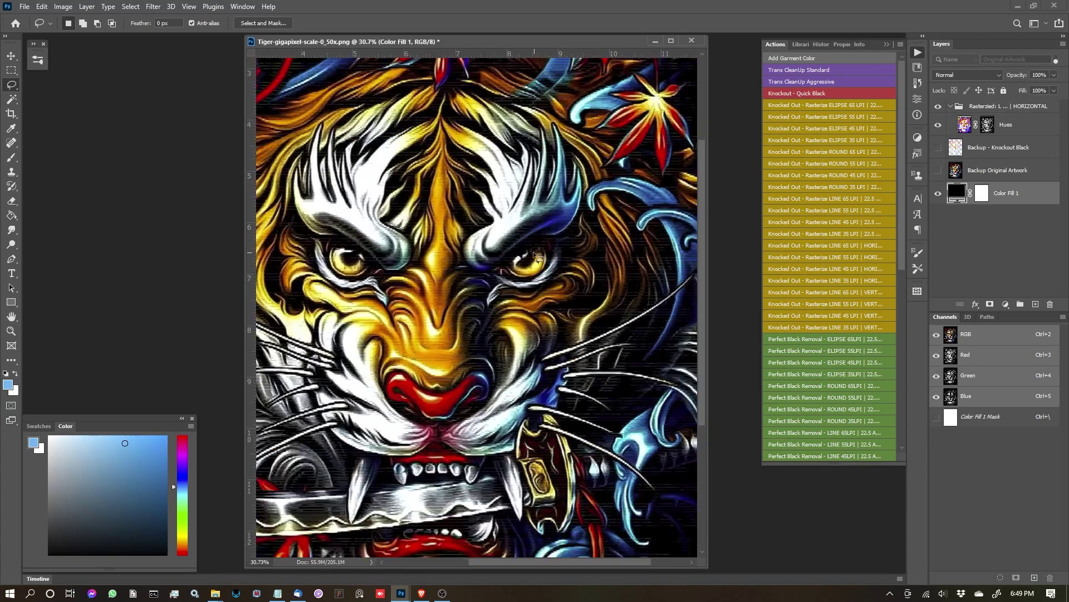
{"action": "scroll", "coordinate": [420, 295], "scroll_direction": "down", "scroll_amount": 8}
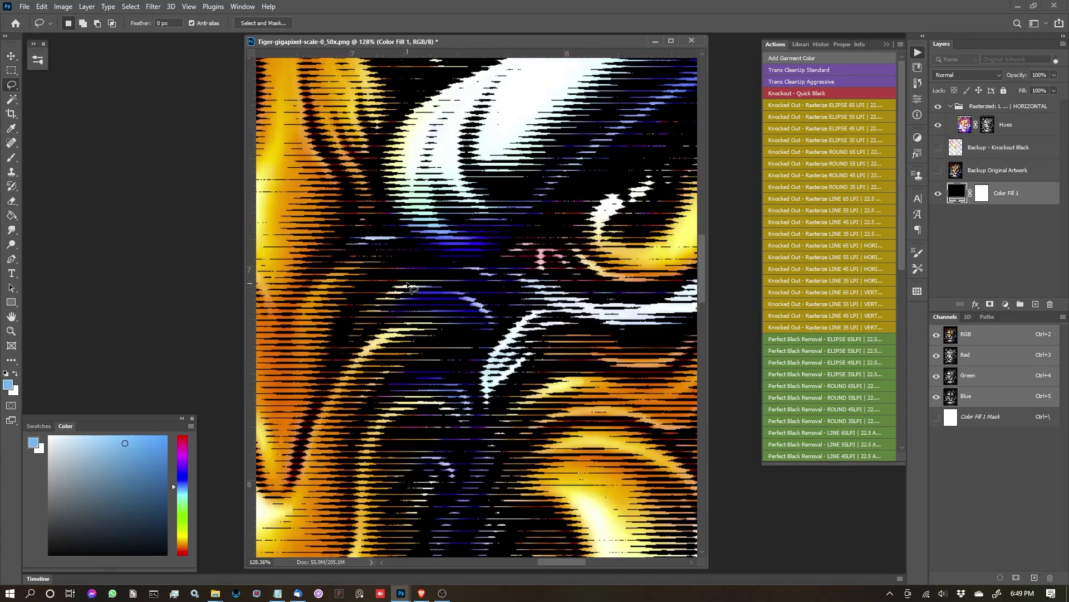
{"action": "scroll", "coordinate": [375, 255], "scroll_direction": "up", "scroll_amount": 4}
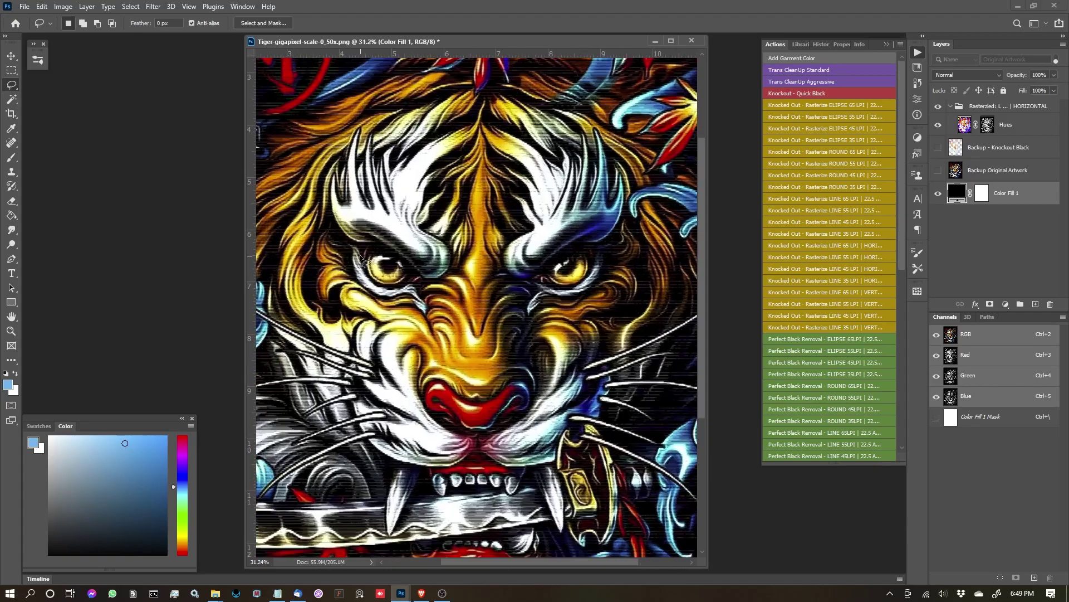
{"action": "scroll", "coordinate": [374, 252], "scroll_direction": "down", "scroll_amount": 6}
{"action": "scroll", "coordinate": [374, 253], "scroll_direction": "down", "scroll_amount": 2}
{"action": "scroll", "coordinate": [384, 253], "scroll_direction": "up", "scroll_amount": 3}
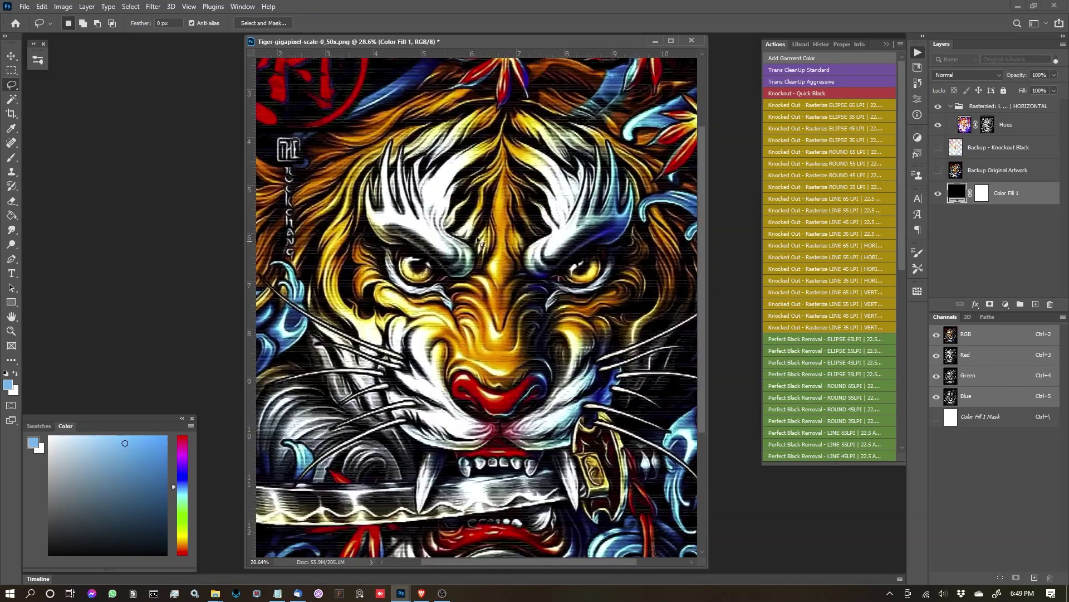
{"action": "scroll", "coordinate": [493, 234], "scroll_direction": "up", "scroll_amount": 3}
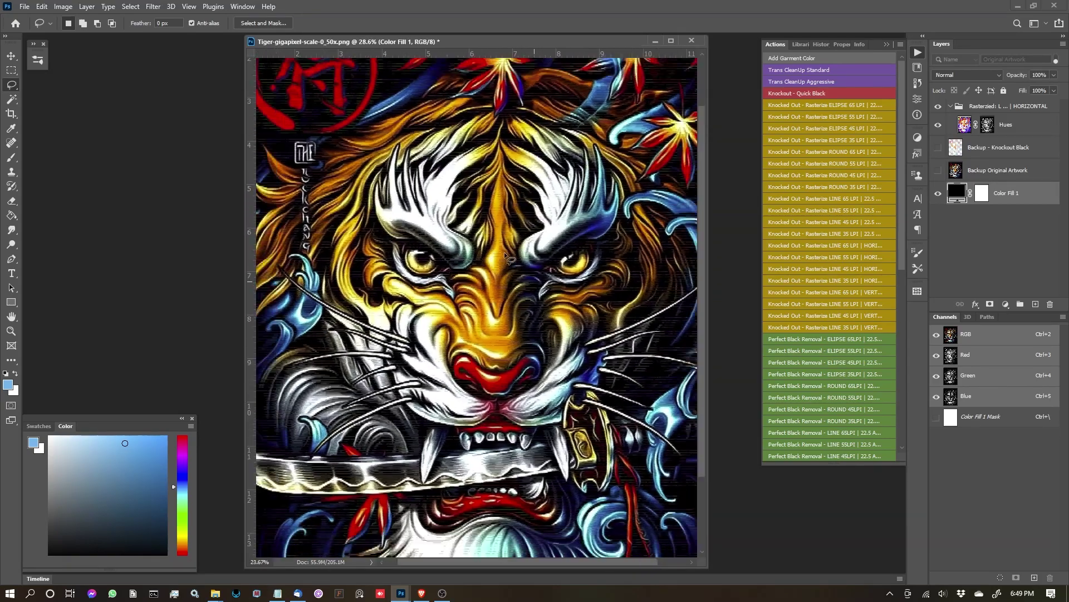
{"action": "scroll", "coordinate": [445, 251], "scroll_direction": "down", "scroll_amount": 4}
{"action": "scroll", "coordinate": [409, 248], "scroll_direction": "up", "scroll_amount": 3}
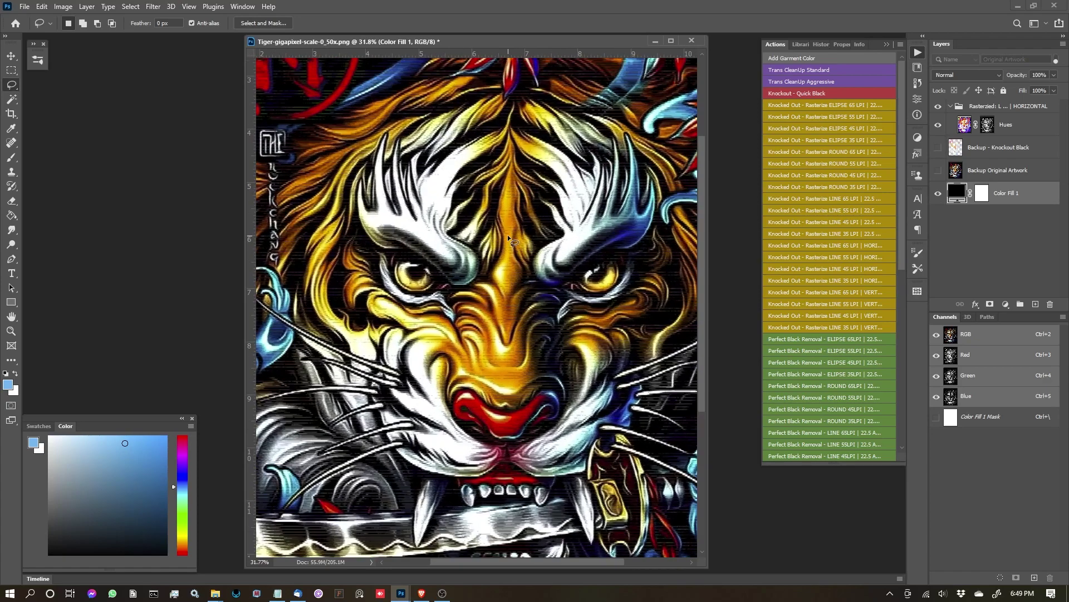
{"action": "scroll", "coordinate": [489, 234], "scroll_direction": "down", "scroll_amount": 1}
{"action": "scroll", "coordinate": [489, 233], "scroll_direction": "up", "scroll_amount": 2}
{"action": "scroll", "coordinate": [491, 235], "scroll_direction": "down", "scroll_amount": 3}
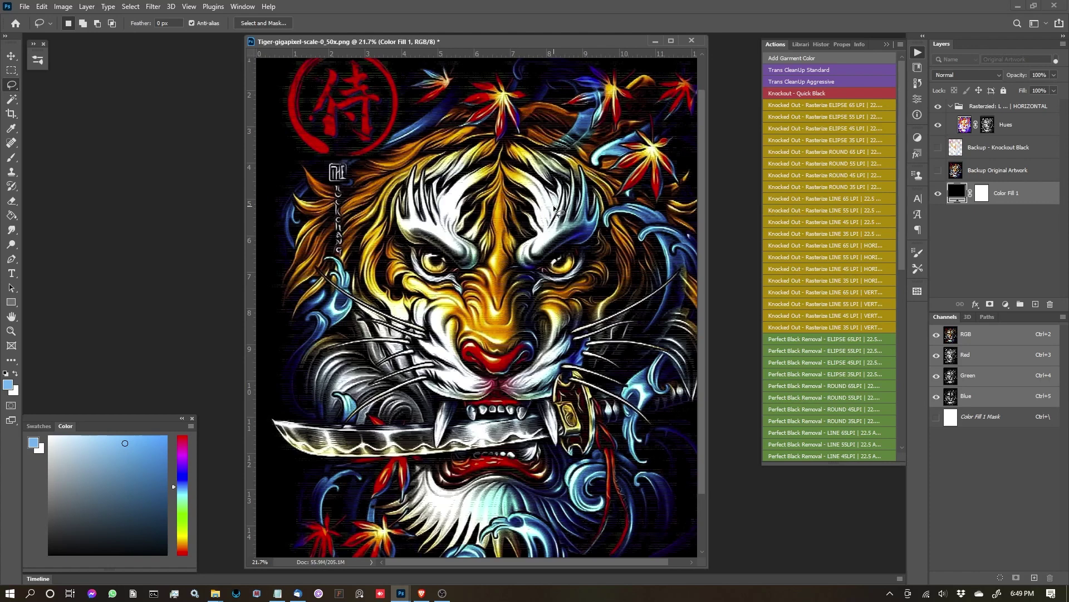
{"action": "scroll", "coordinate": [554, 208], "scroll_direction": "down", "scroll_amount": 2}
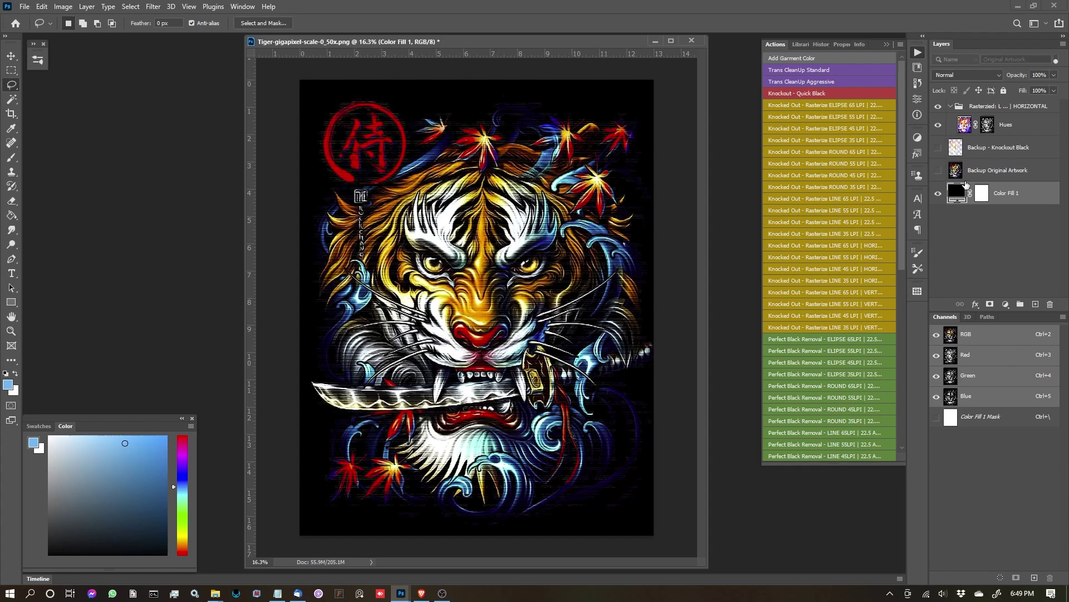
{"action": "scroll", "coordinate": [527, 256], "scroll_direction": "up", "scroll_amount": 6}
{"action": "scroll", "coordinate": [527, 256], "scroll_direction": "down", "scroll_amount": 4}
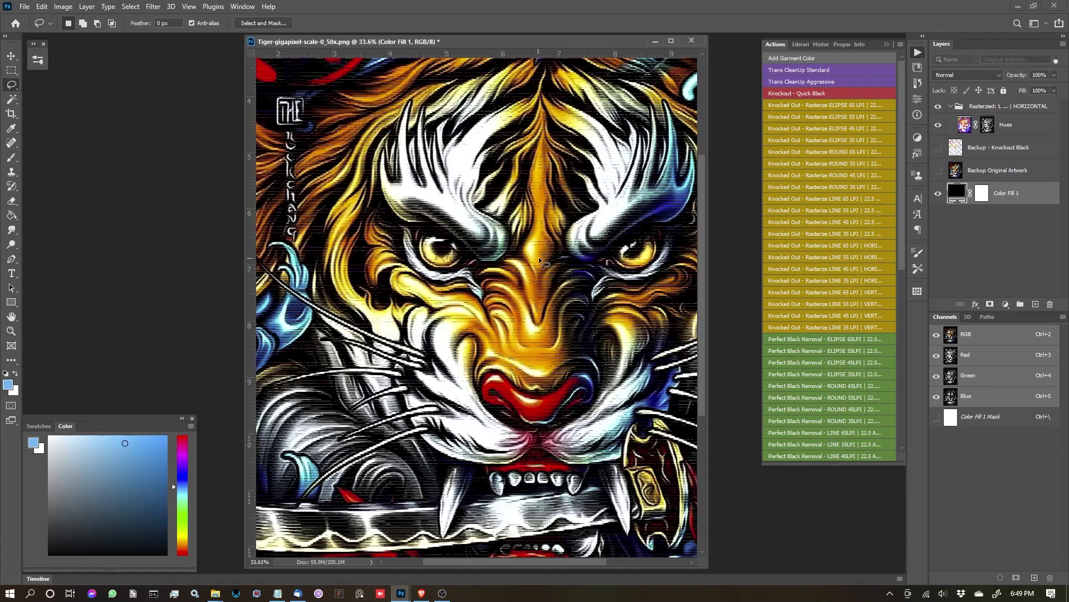
{"action": "scroll", "coordinate": [540, 256], "scroll_direction": "down", "scroll_amount": 5}
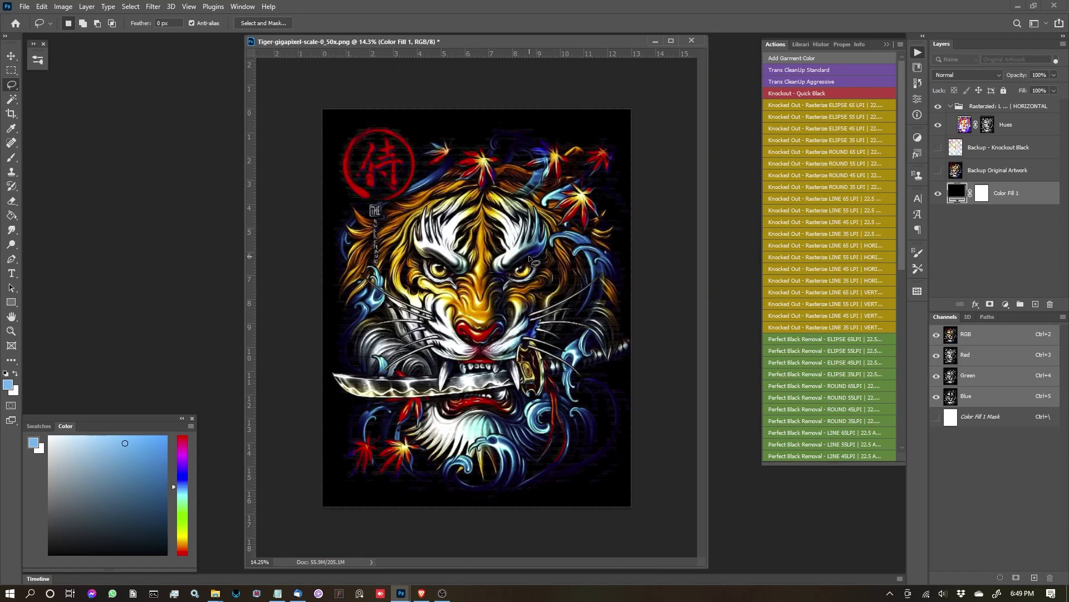
{"action": "scroll", "coordinate": [532, 259], "scroll_direction": "up", "scroll_amount": 2}
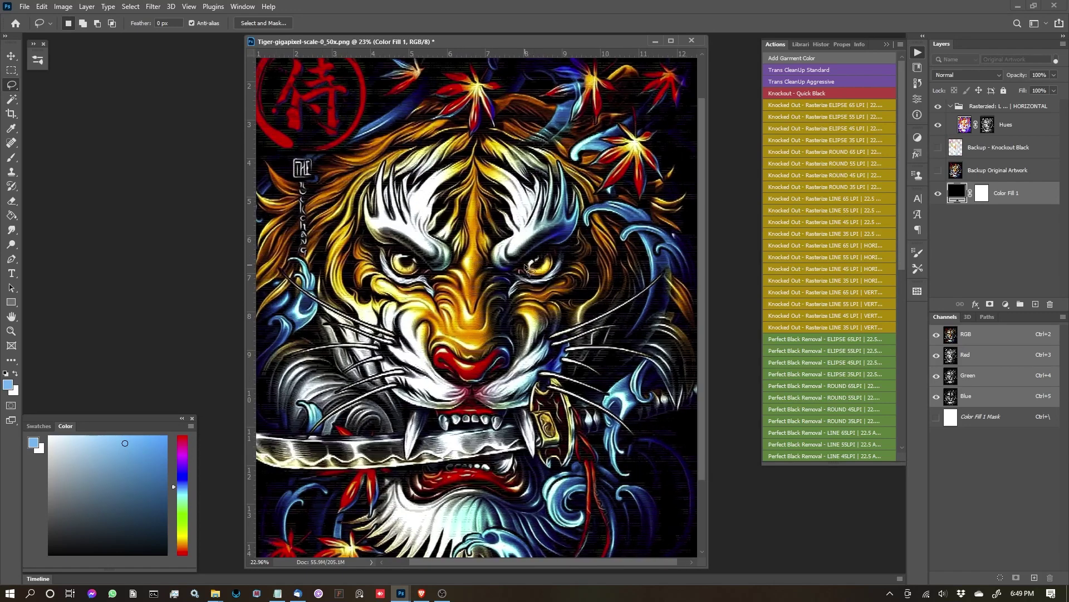
{"action": "scroll", "coordinate": [527, 269], "scroll_direction": "down", "scroll_amount": 1}
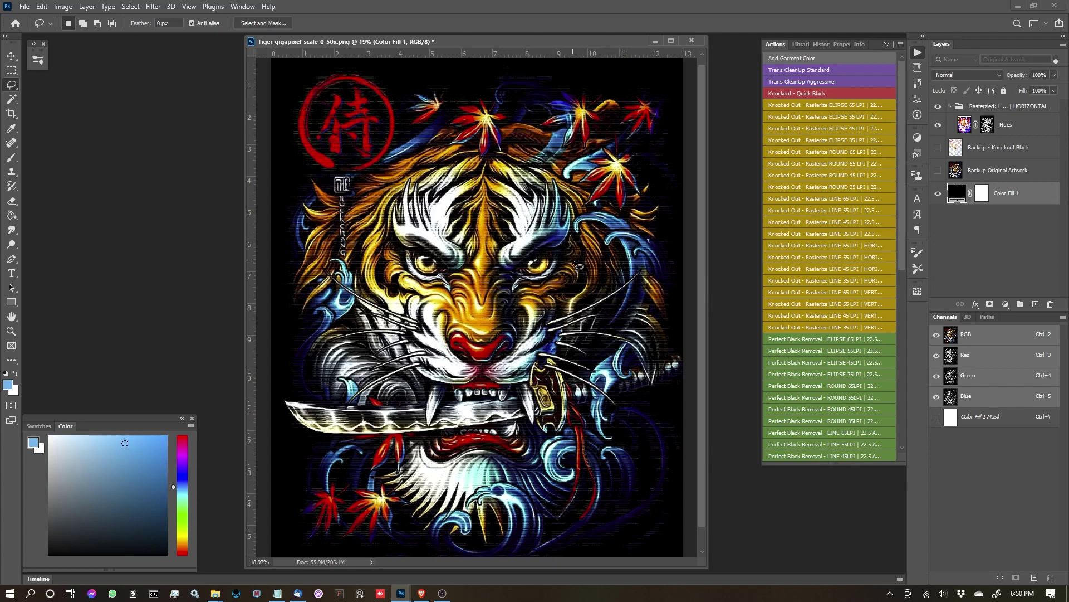
{"action": "scroll", "coordinate": [476, 268], "scroll_direction": "down", "scroll_amount": 5}
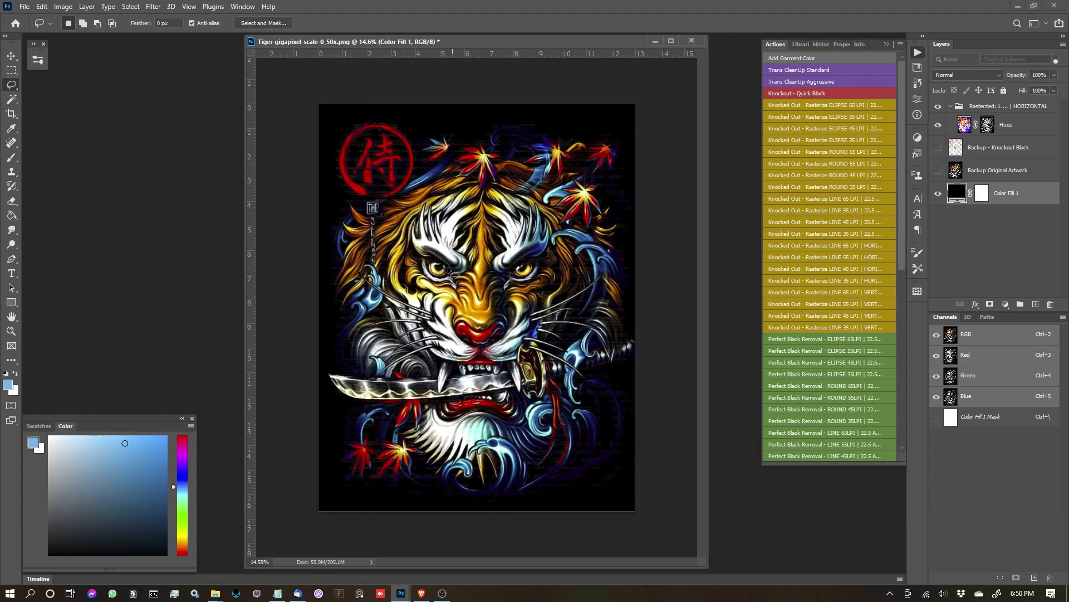
{"action": "scroll", "coordinate": [454, 285], "scroll_direction": "up", "scroll_amount": 8}
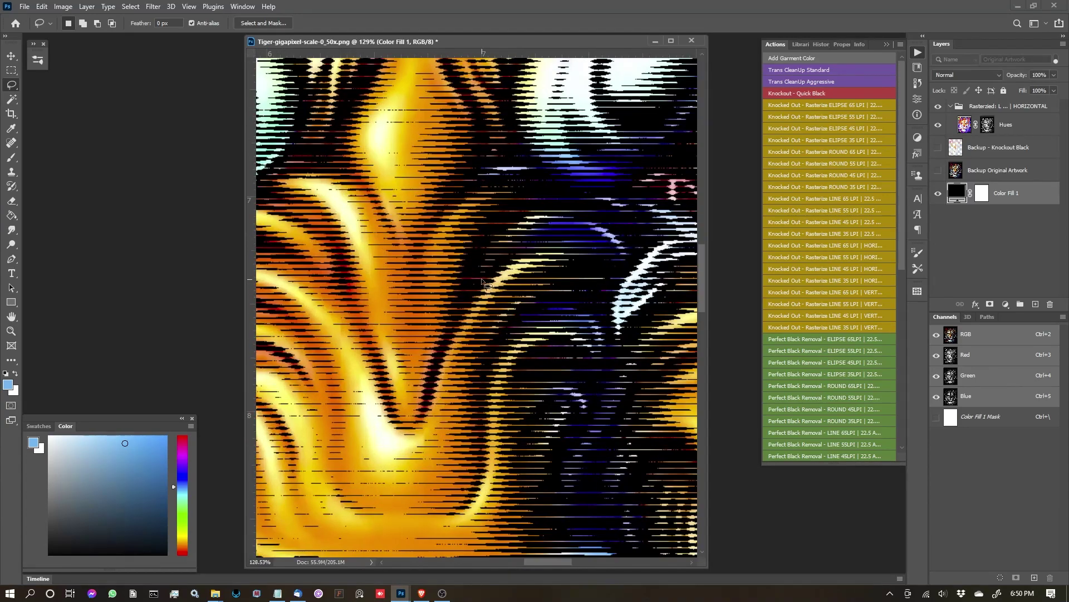
{"action": "scroll", "coordinate": [501, 209], "scroll_direction": "down", "scroll_amount": 3}
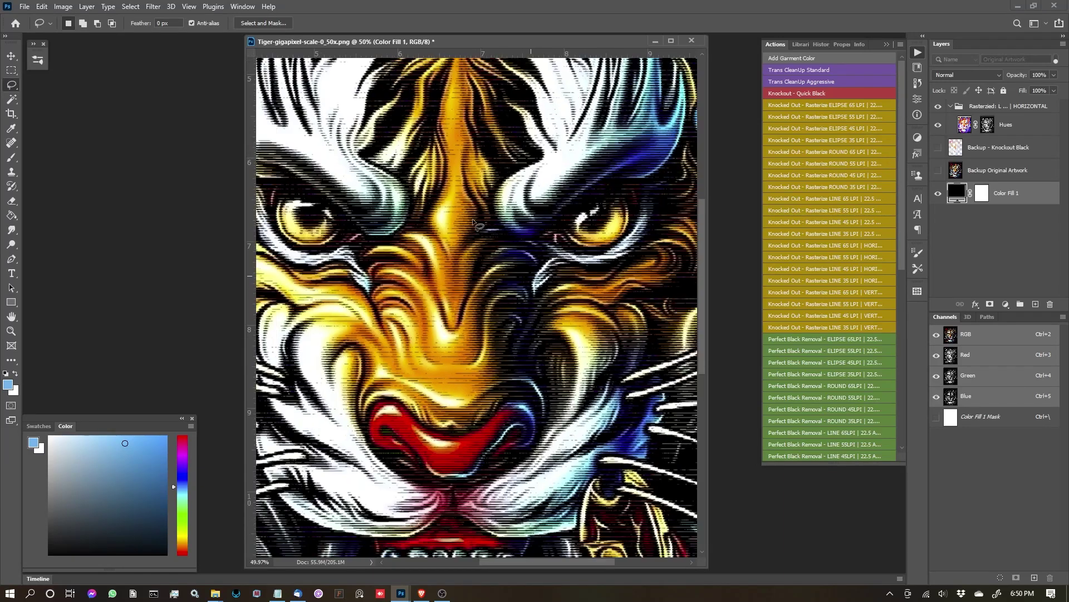
{"action": "scroll", "coordinate": [501, 209], "scroll_direction": "down", "scroll_amount": 3}
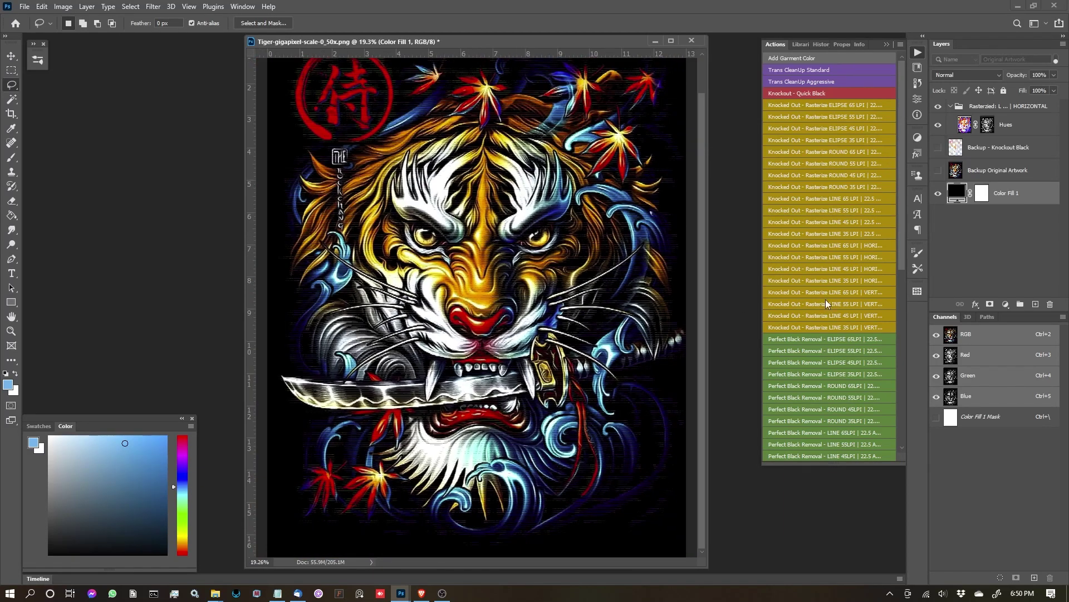
Step: Fit the tiger image to the window and scroll the Actions panel to the blue +BLACK REMOVAL set
{"action": "key", "text": "ctrl+0"}
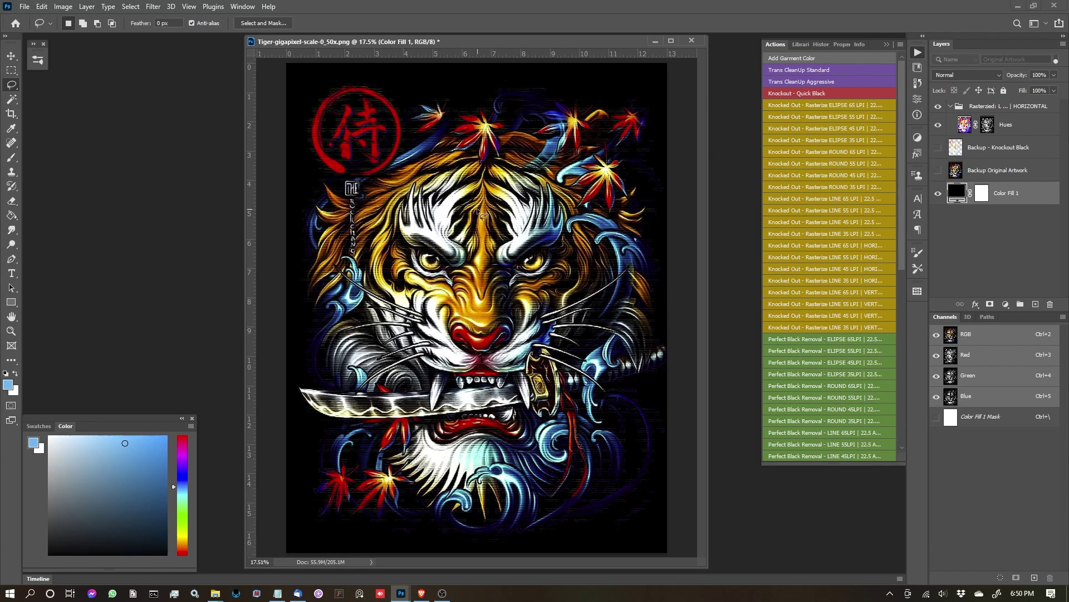
{"action": "scroll", "coordinate": [816, 316], "scroll_direction": "down", "scroll_amount": 6}
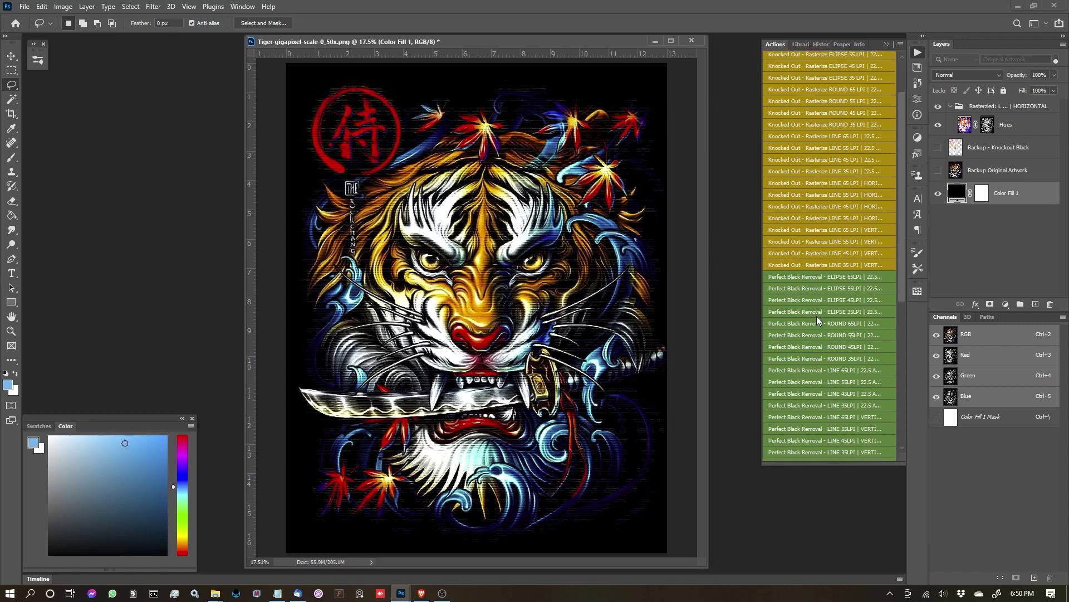
{"action": "scroll", "coordinate": [819, 313], "scroll_direction": "down", "scroll_amount": 2}
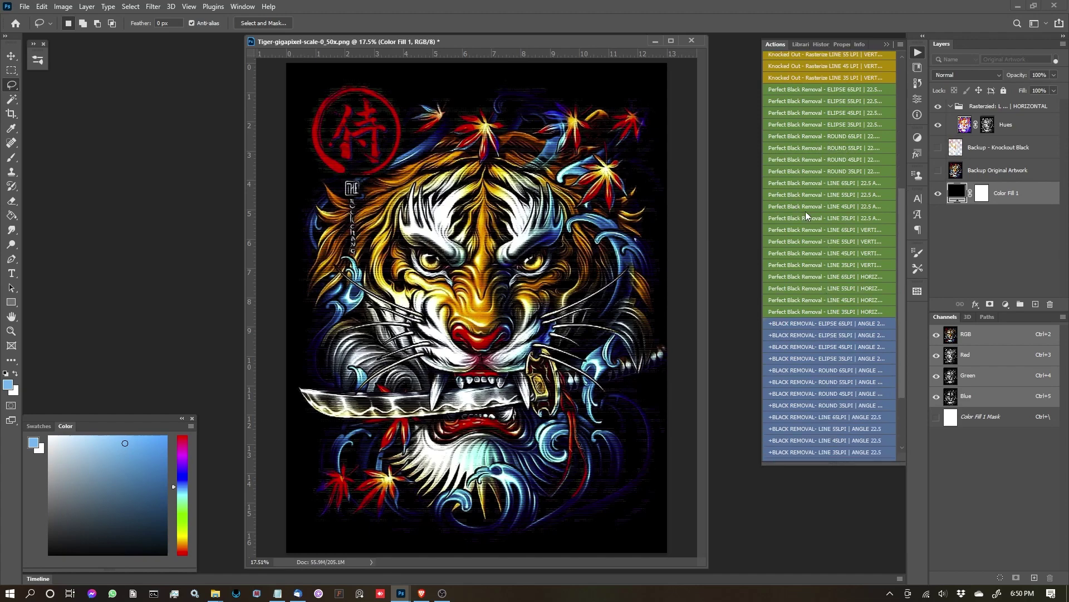
{"action": "scroll", "coordinate": [824, 323], "scroll_direction": "down", "scroll_amount": 1}
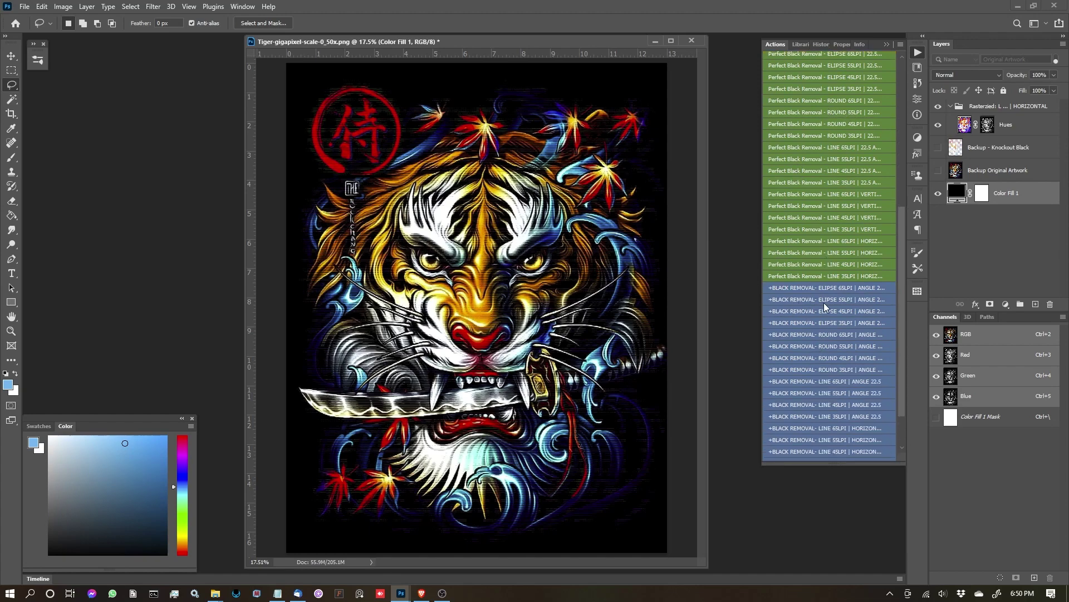